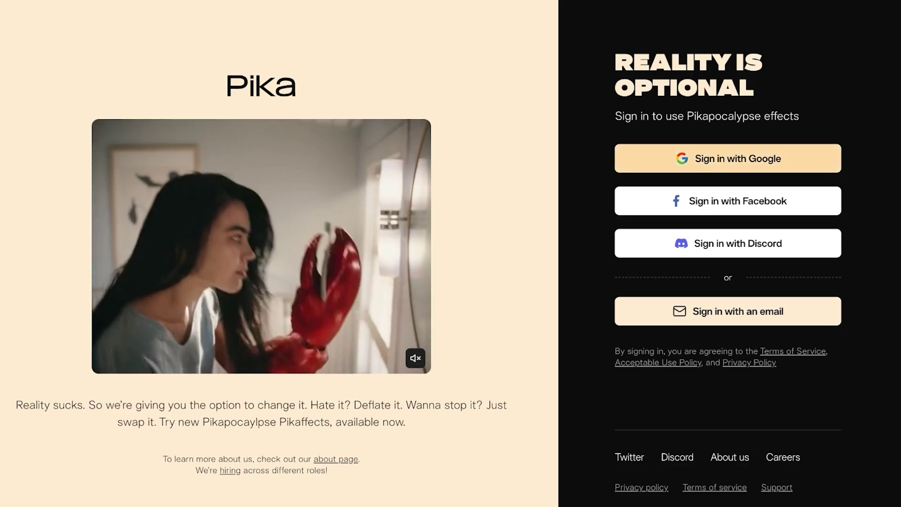
Sign in to Pika with the first listed Google account
left_click(728, 158)
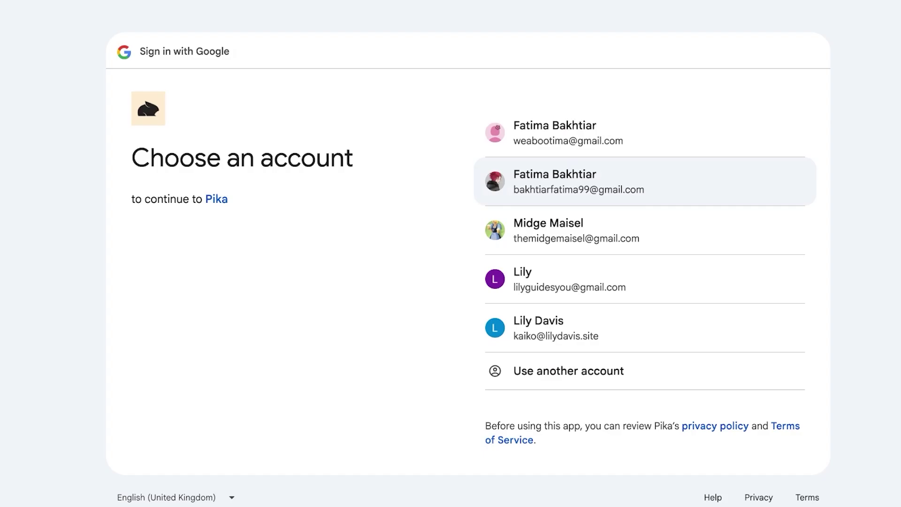
left_click(627, 132)
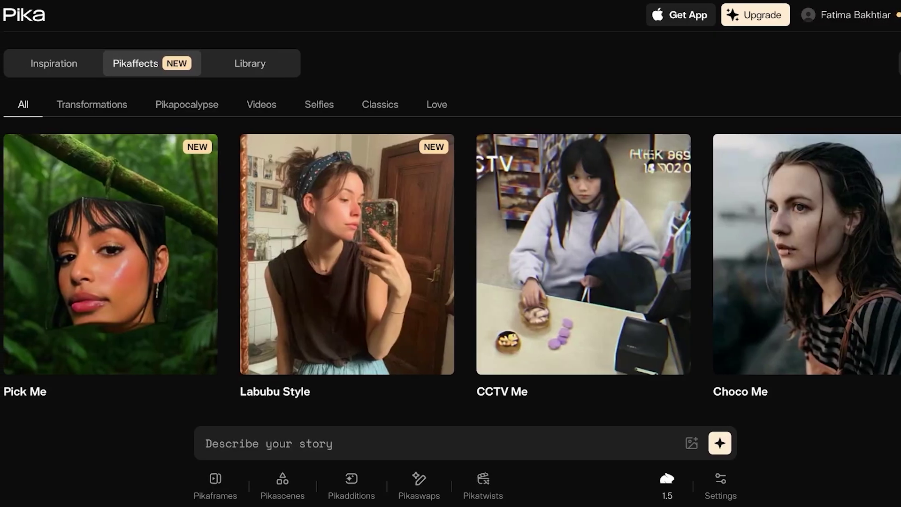
left_click(856, 15)
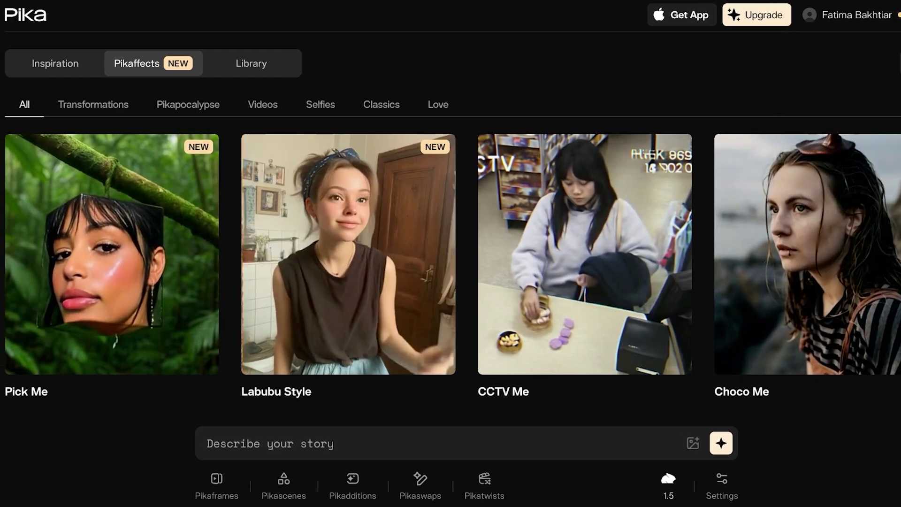
Examine the example videos at the start of the Inspiration gallery
left_click(23, 64)
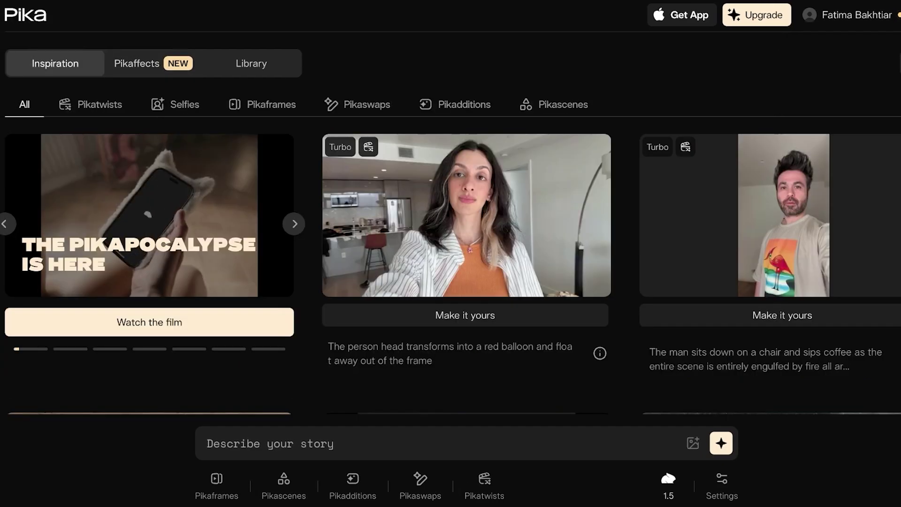
scroll(450, 223, "down", 5)
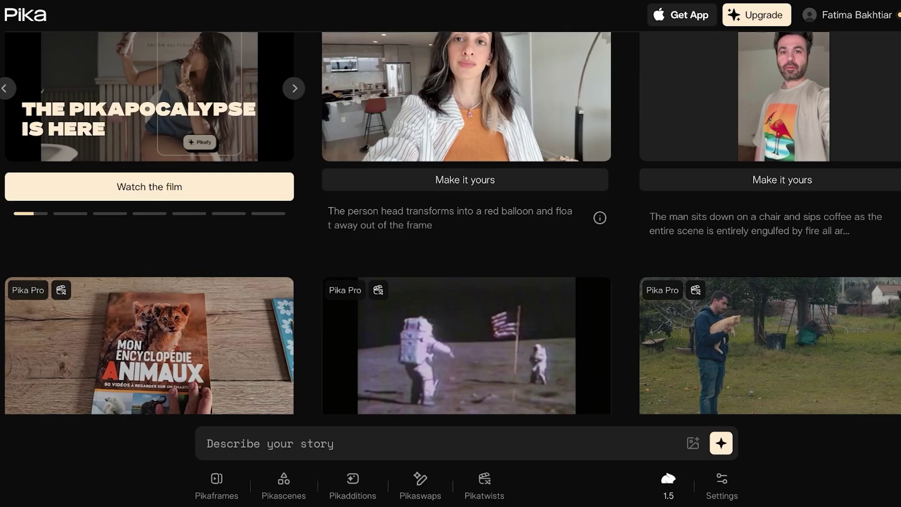
scroll(450, 223, "up", 5)
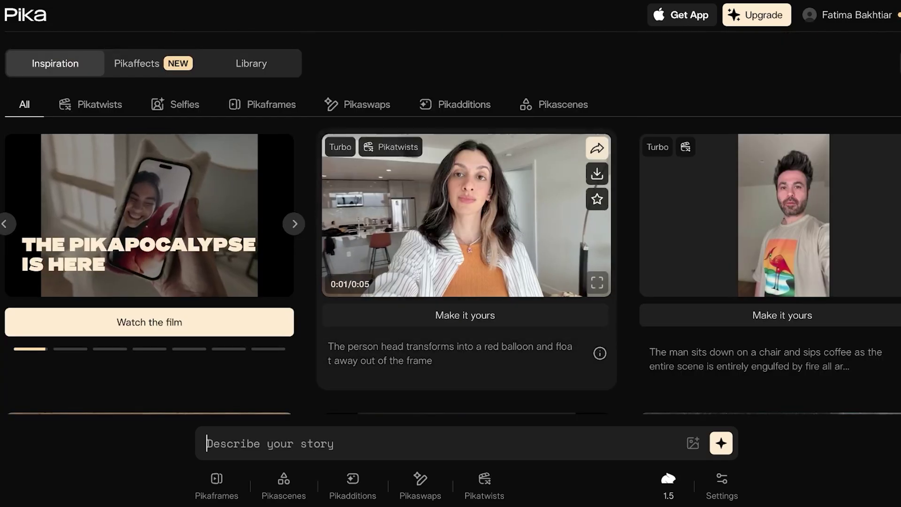
scroll(465, 223, "down", 3)
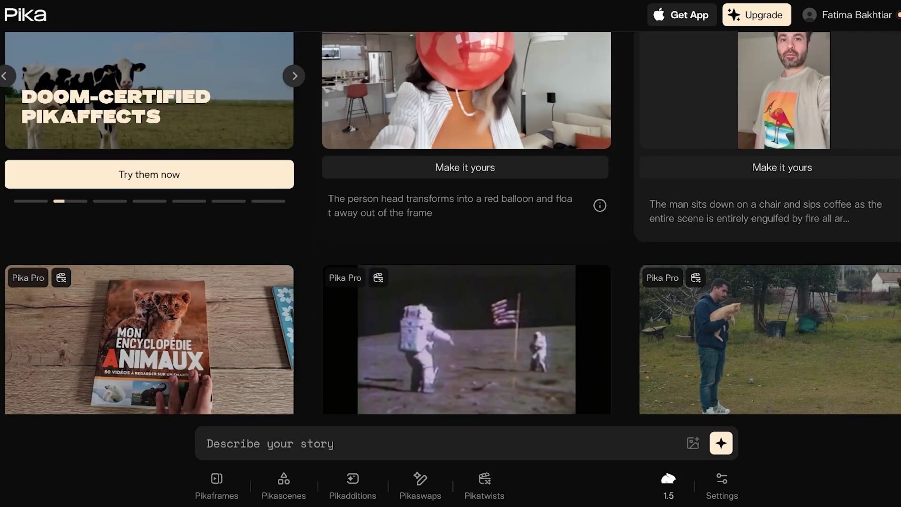
scroll(465, 223, "up", 3)
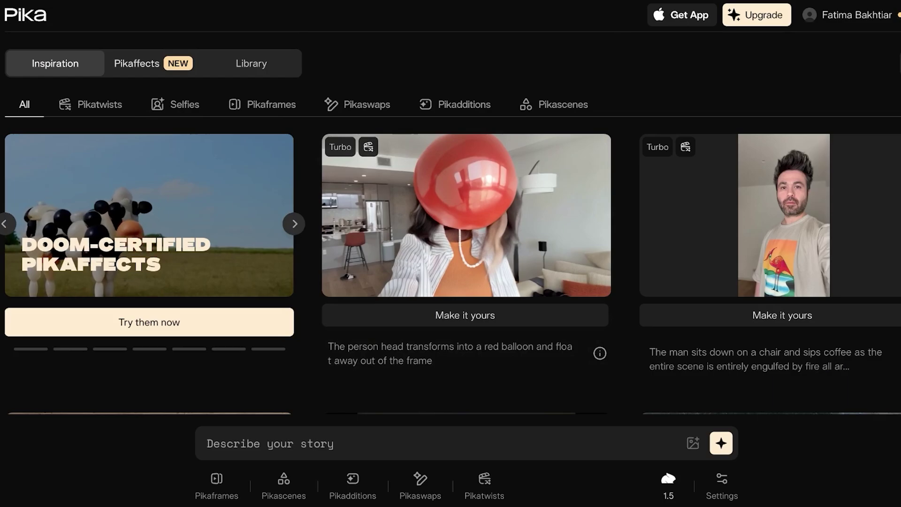
Look through the Library and the Pikaffects categories Transformations, Videos, Selfies and Classics, ending on All
left_click(153, 63)
left_click(252, 63)
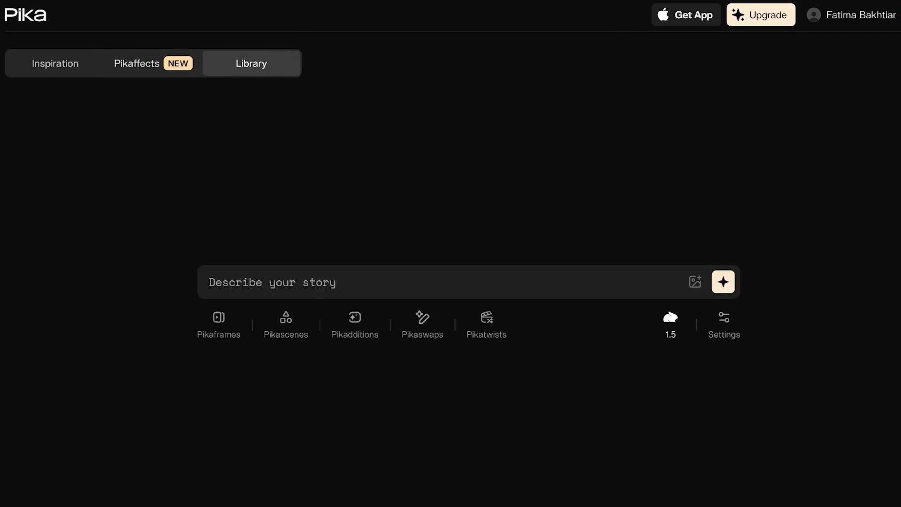
left_click(154, 63)
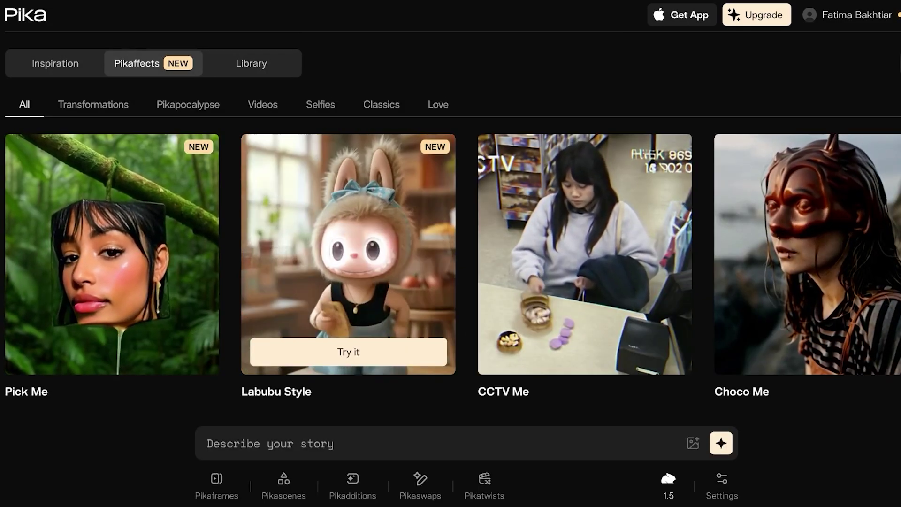
left_click(93, 104)
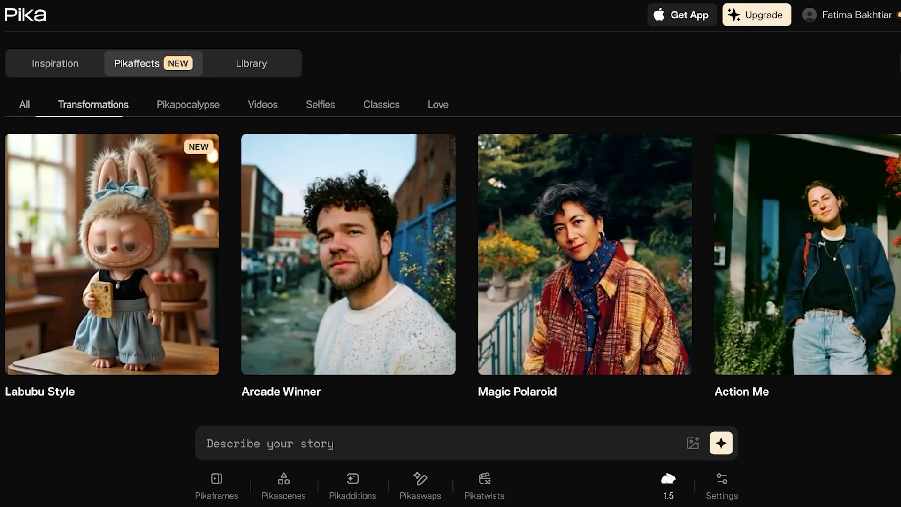
left_click(263, 104)
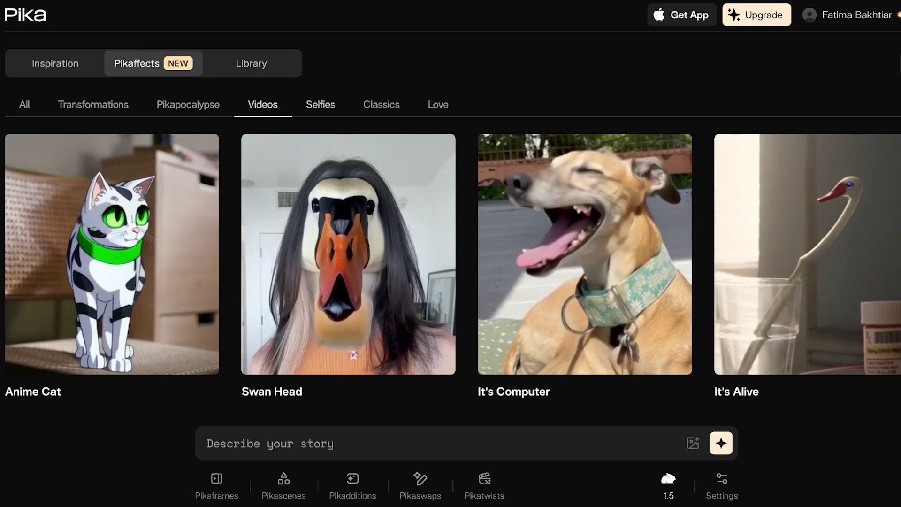
left_click(321, 104)
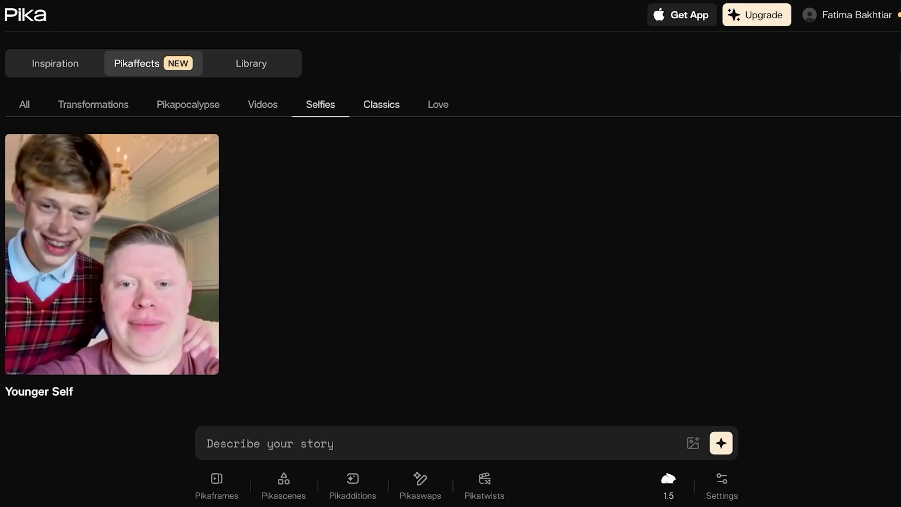
left_click(381, 104)
left_click(25, 105)
Browse the full Inspiration gallery, previewing community videos such as the owl coming out of the book and their prompts
left_click(55, 64)
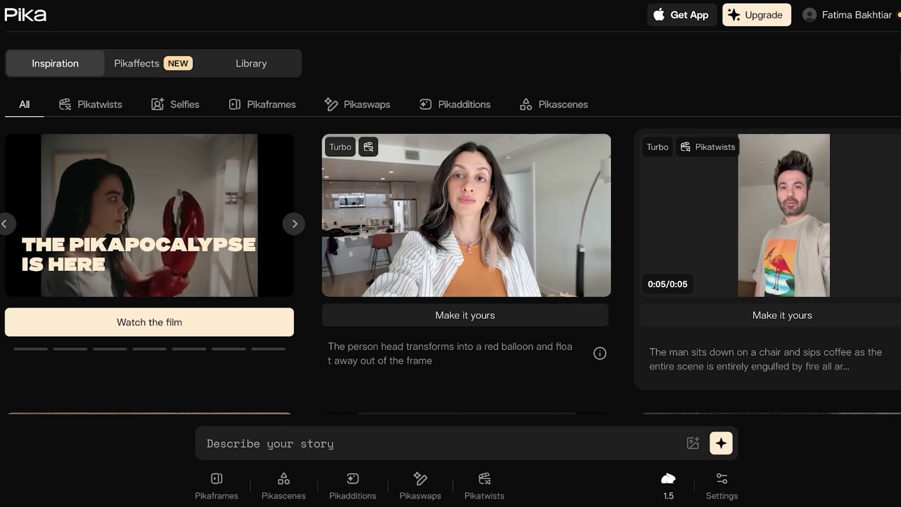
scroll(450, 255, "down", 5)
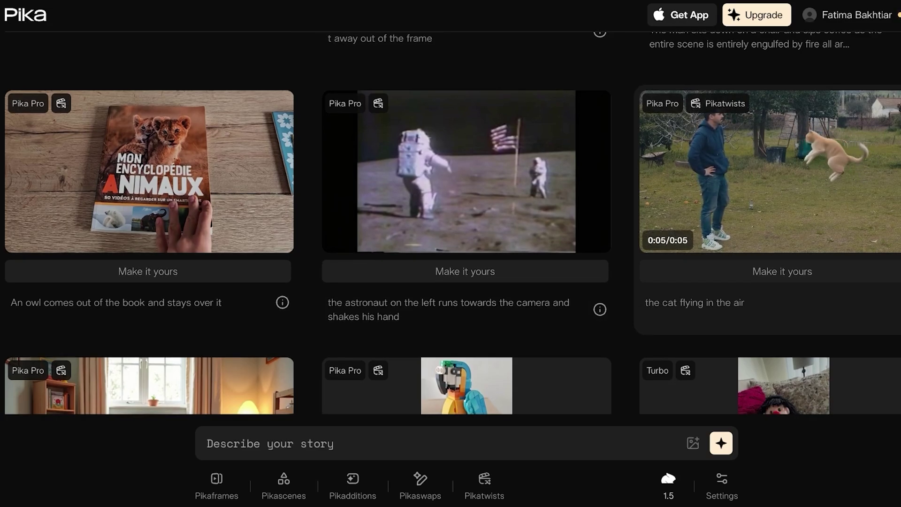
mouse_move(149, 171)
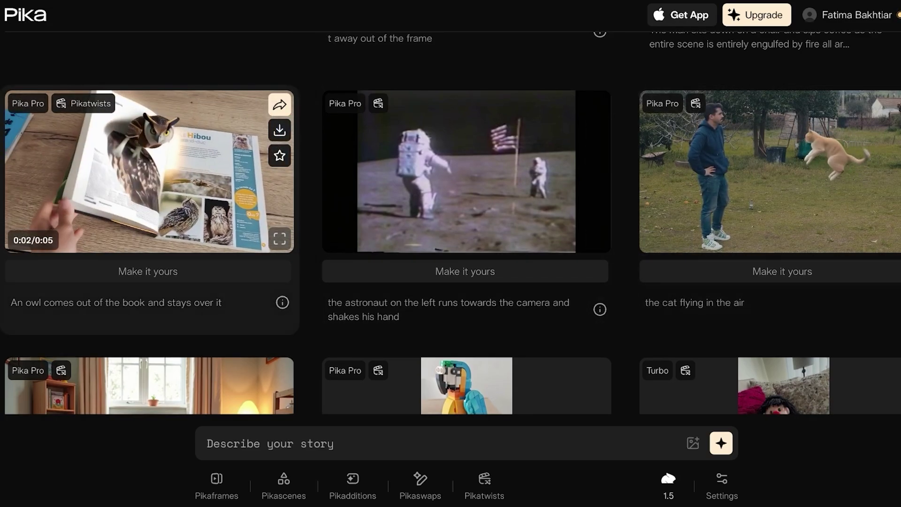
scroll(149, 172, "down", 7)
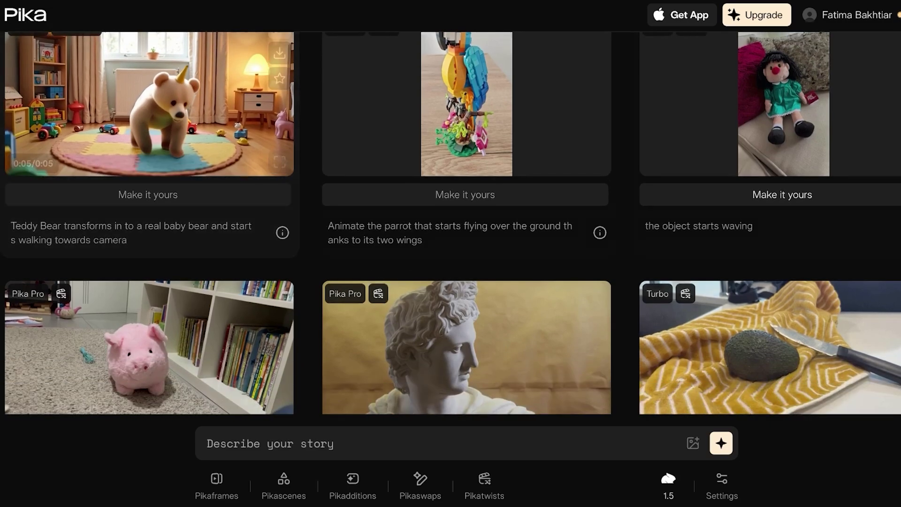
scroll(149, 171, "down", 5)
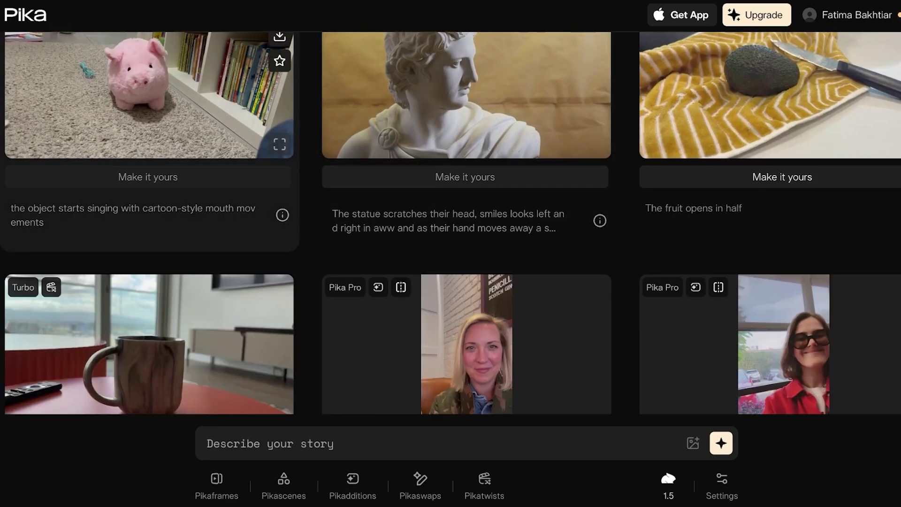
scroll(149, 172, "down", 4)
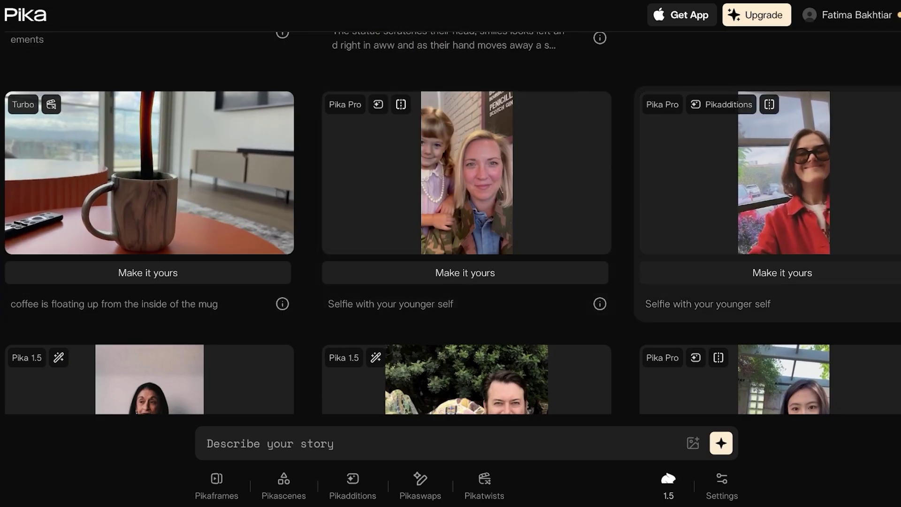
scroll(467, 141, "down", 12)
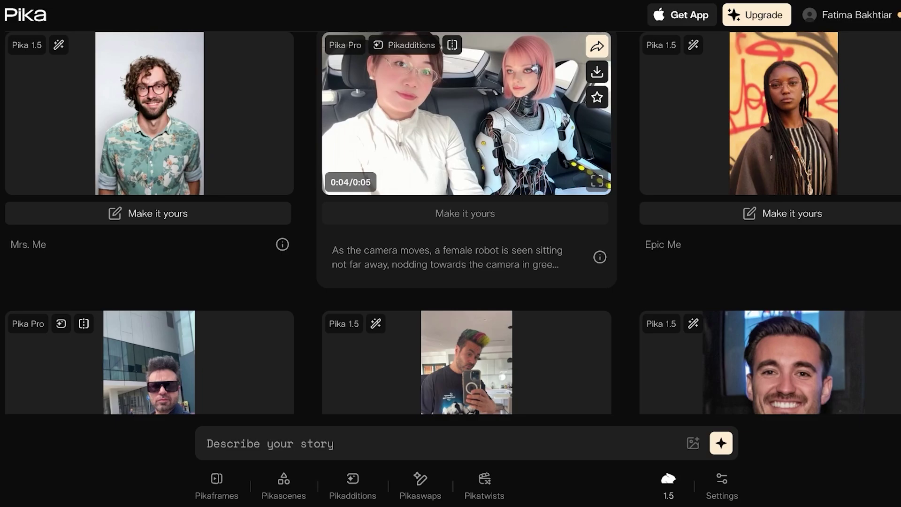
scroll(467, 141, "up", 12)
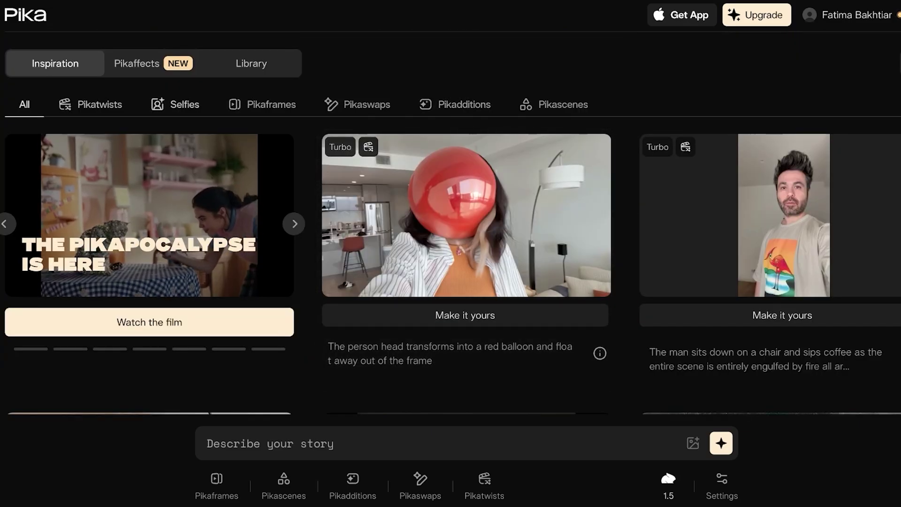
Examine the Inspiration examples filtered by Pikatwists, Selfies, Pikaframes and Pikascenes
left_click(90, 104)
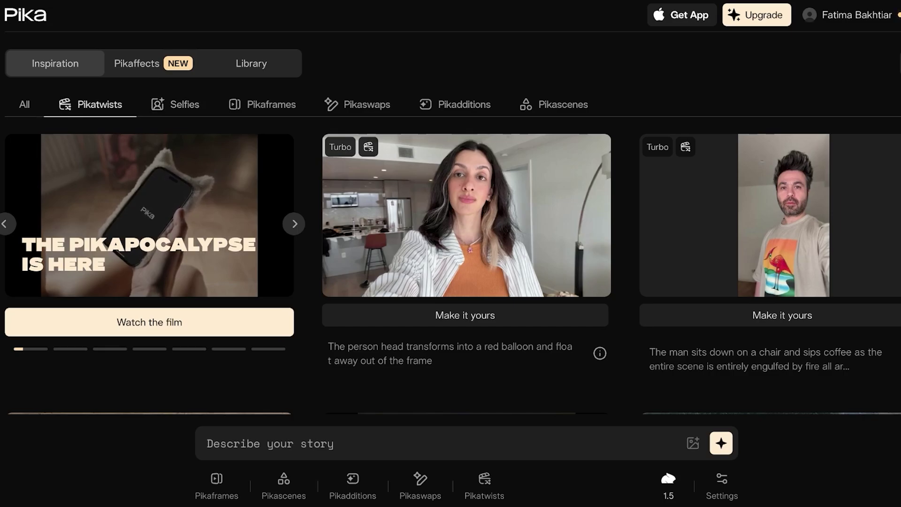
scroll(465, 212, "down", 4)
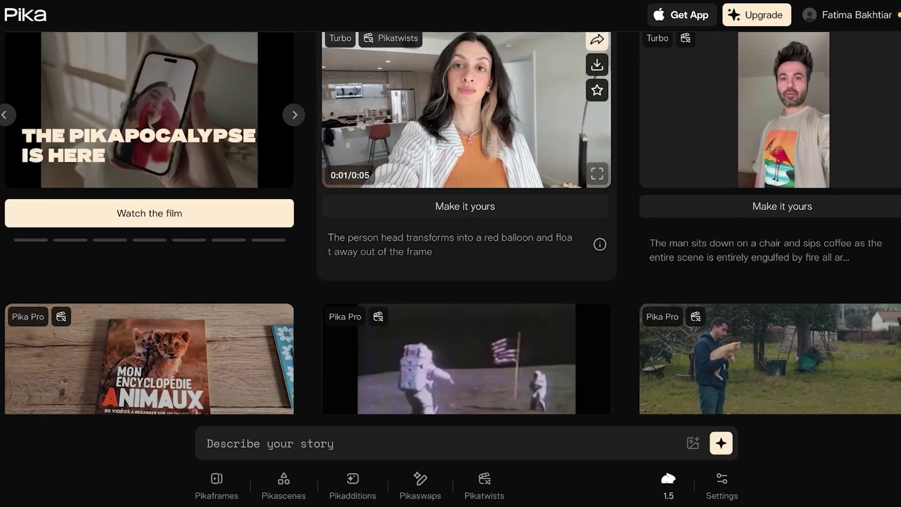
scroll(464, 212, "up", 4)
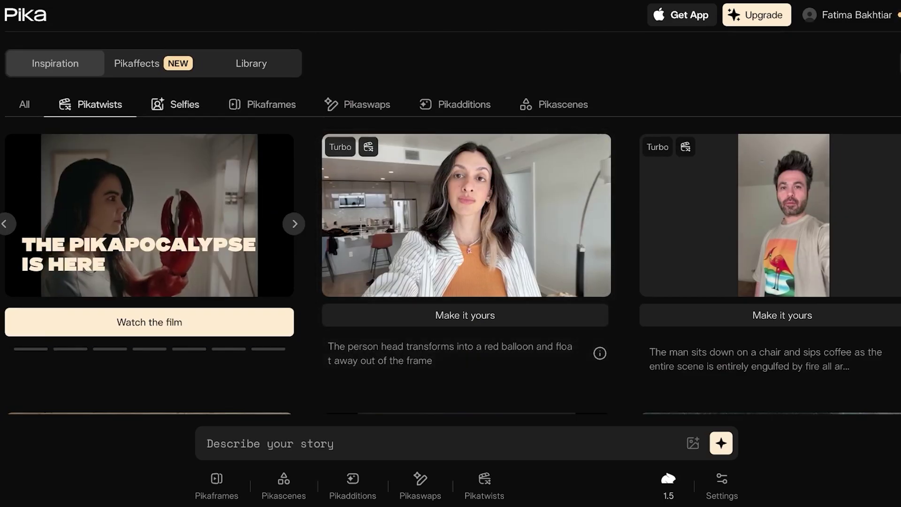
left_click(176, 104)
left_click(262, 105)
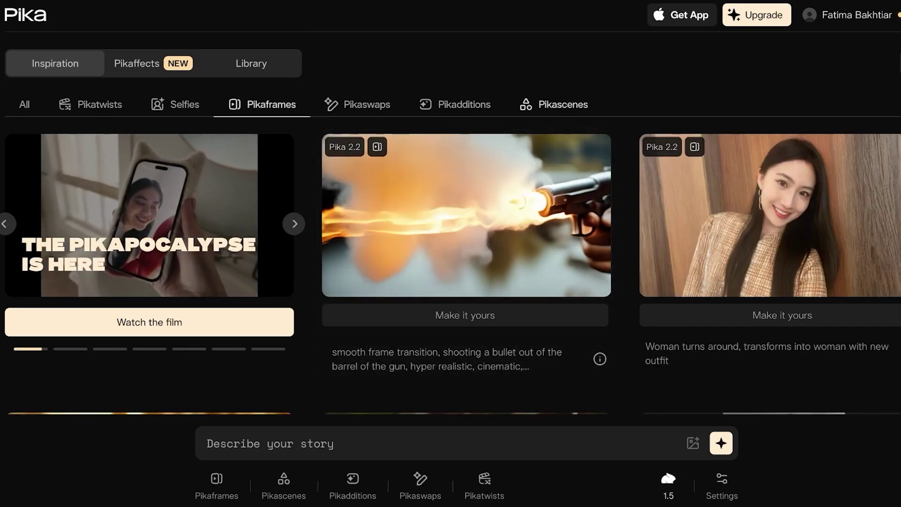
left_click(554, 105)
scroll(466, 225, "down", 6)
scroll(466, 226, "up", 3)
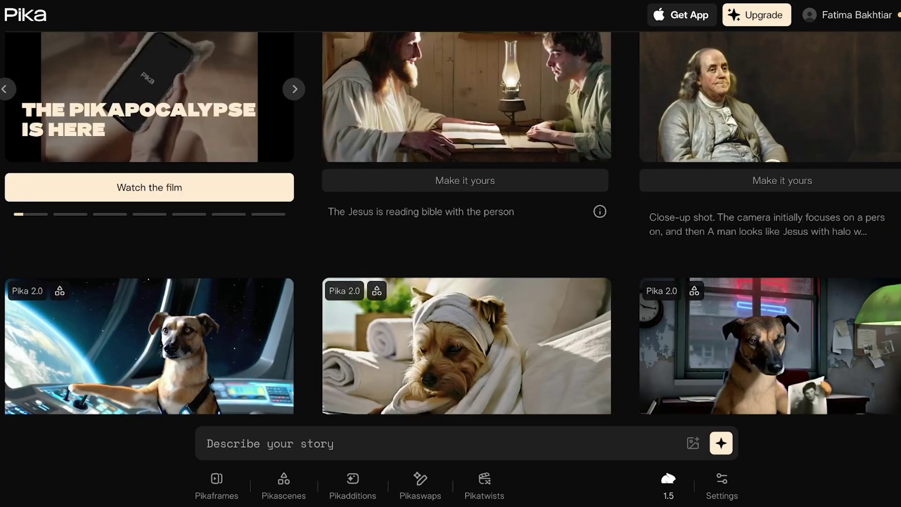
scroll(465, 141, "up", 3)
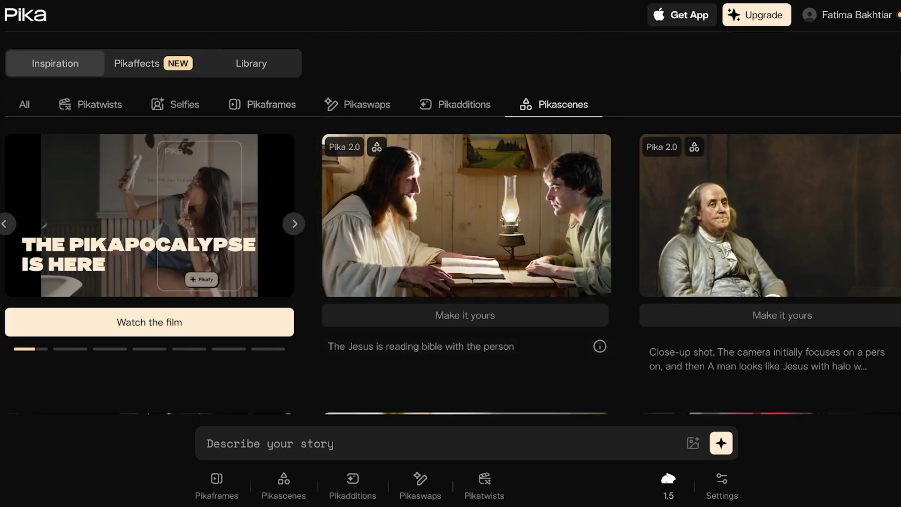
Review the Pikaframes paid-plan offer from the Library, skip it, and check the Pikaframes and Pikaswaps tools
left_click(251, 63)
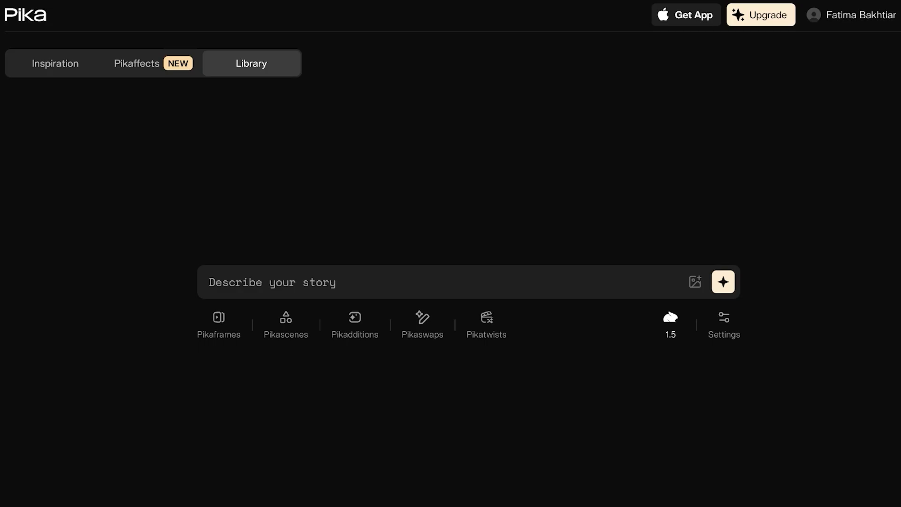
left_click(219, 324)
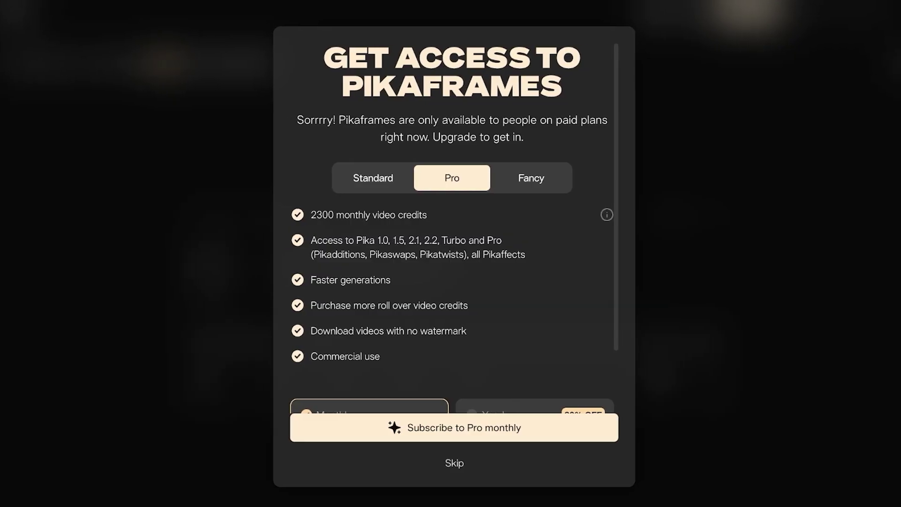
scroll(453, 263, "down", 2)
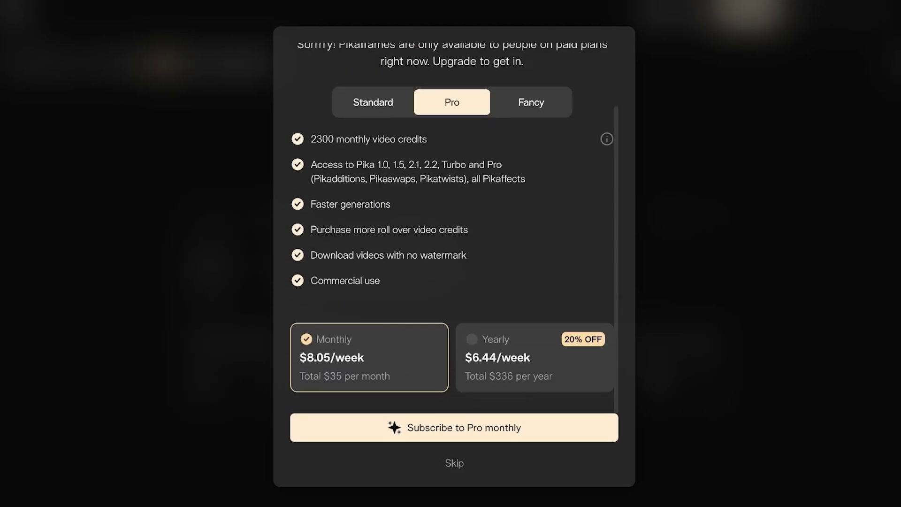
left_click(454, 463)
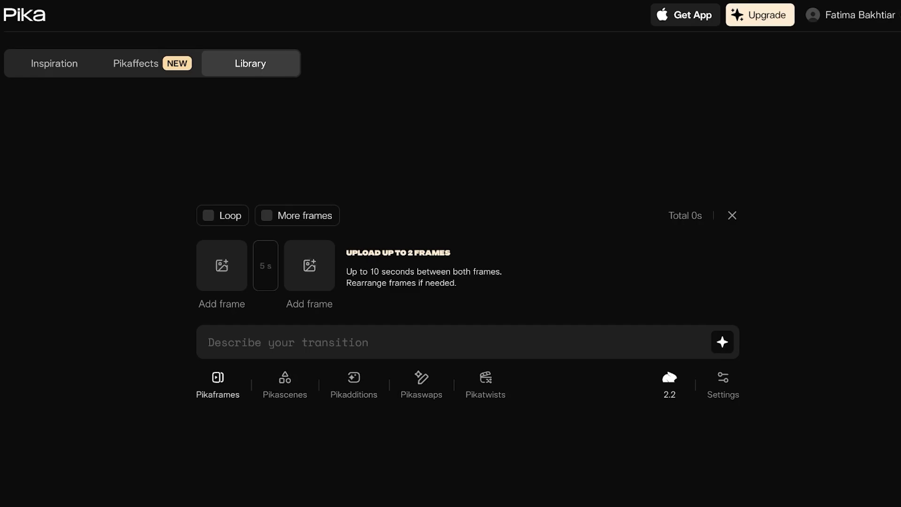
left_click(422, 385)
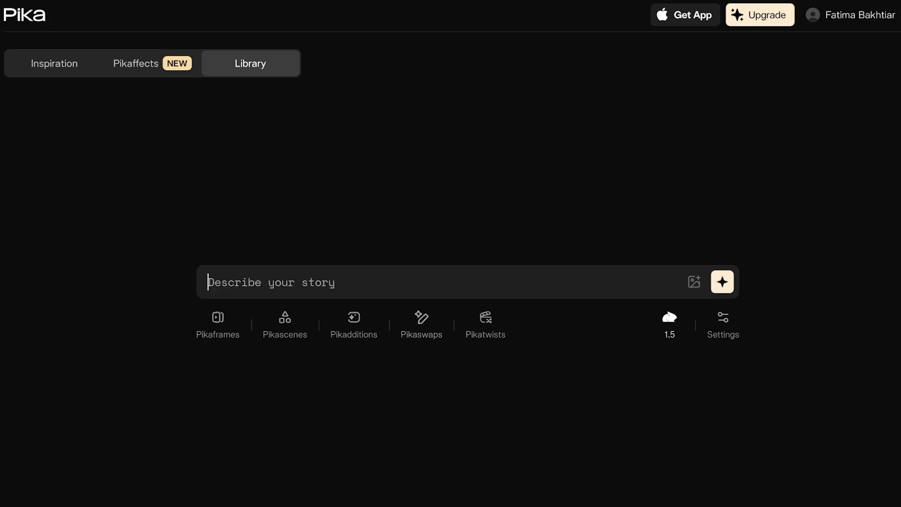
Write a video prompt about a woman walking in a palace garden with multiple different types of flowers, walking and talking with a friend
type("A woman walking in a palace garden. there are multiple")
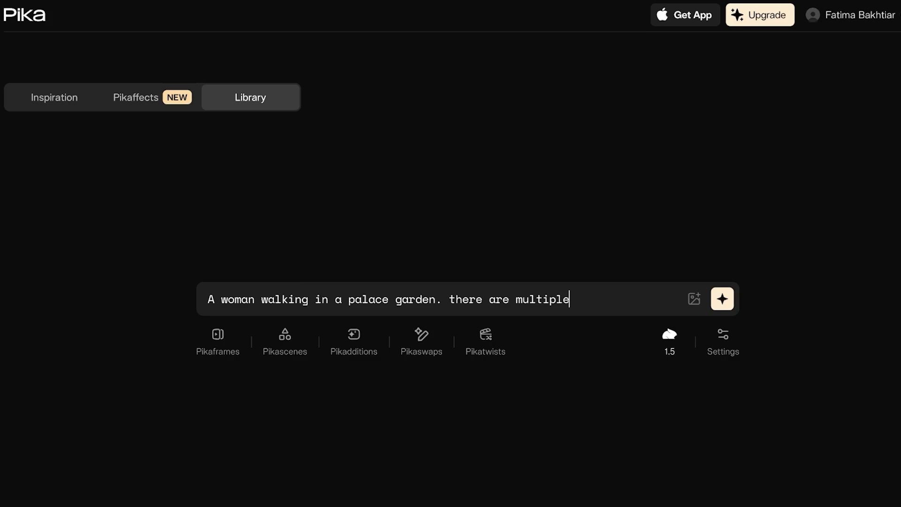
type("t types of flwowers around her. she is walking and talking with a friend")
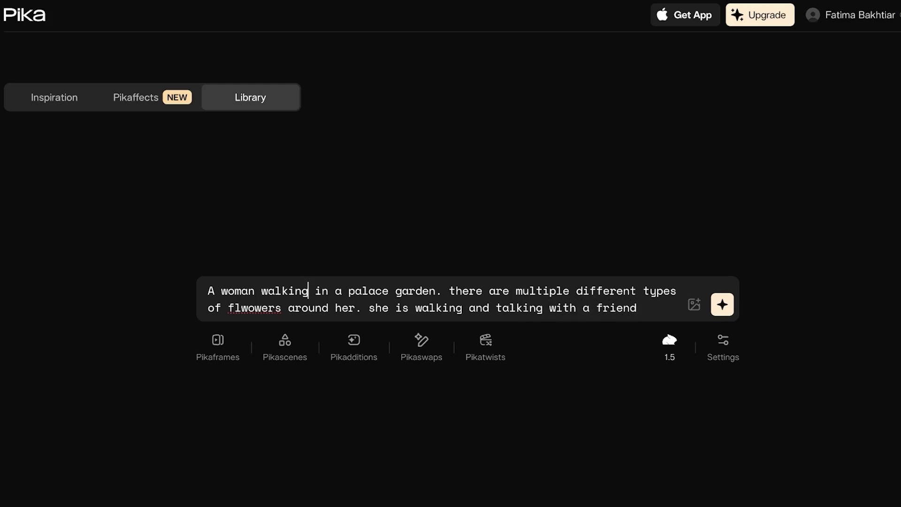
Describe the woman in the prompt as beautiful, in a green dress, with red hair, and generate the video
type("in a green ")
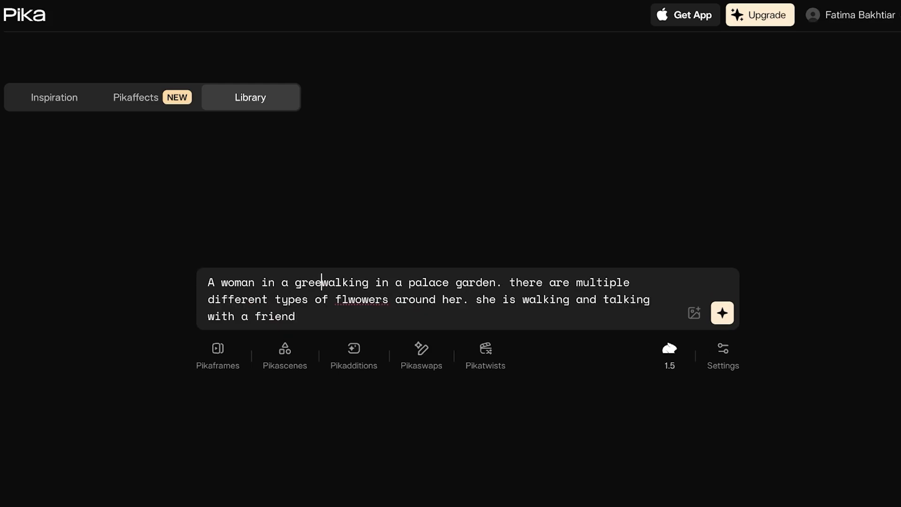
type("dress red hair ")
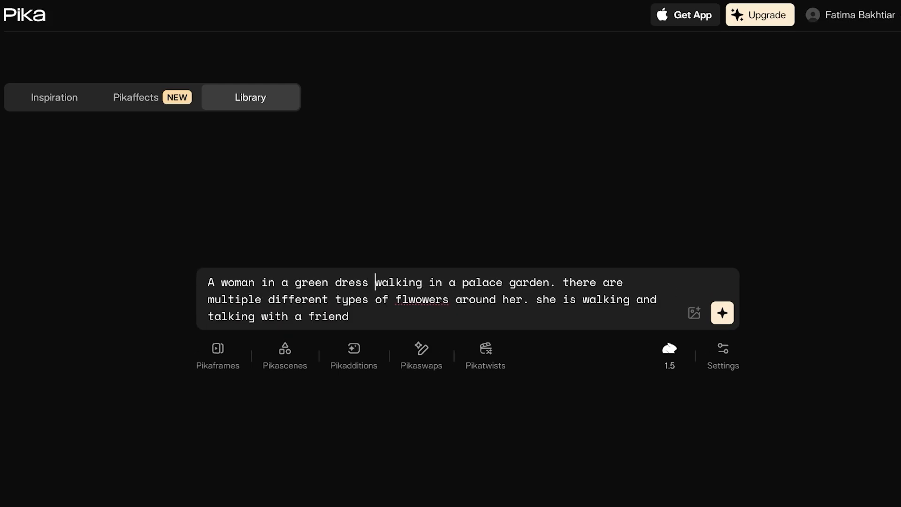
type("beautiful")
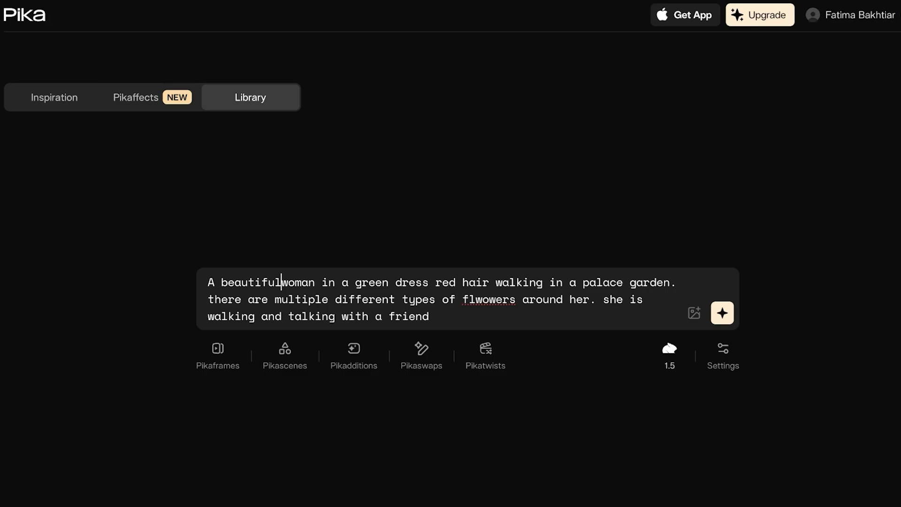
left_click_drag(483, 300, 483, 316)
left_click(482, 316)
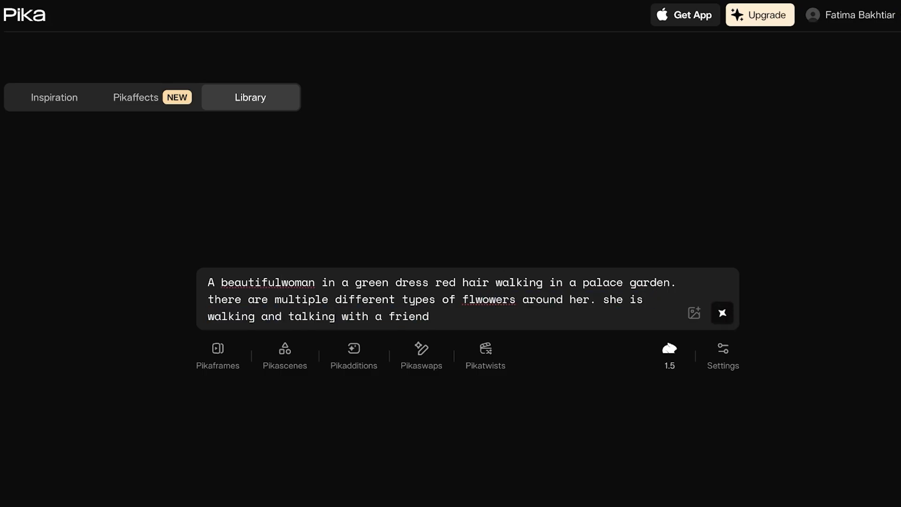
key("Return")
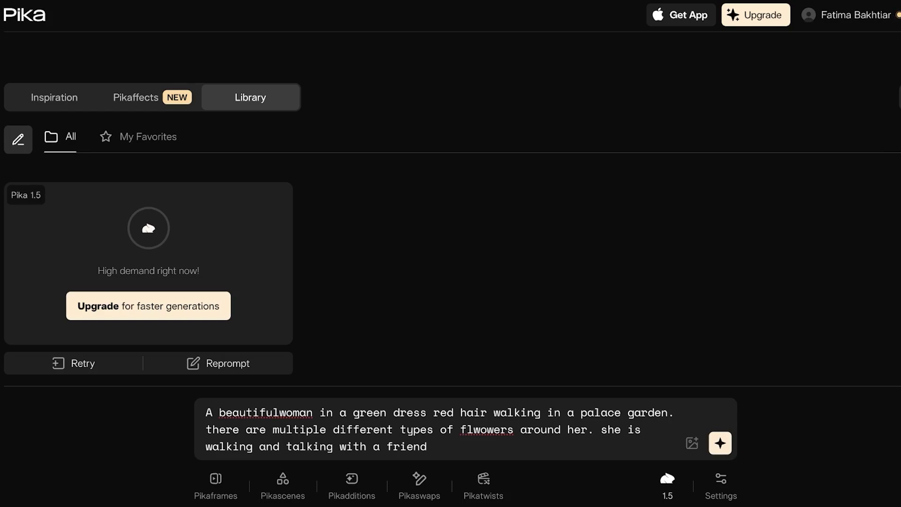
Check the list of available Pika models from Pika 2.2 down to Pika 1.0
left_click(668, 486)
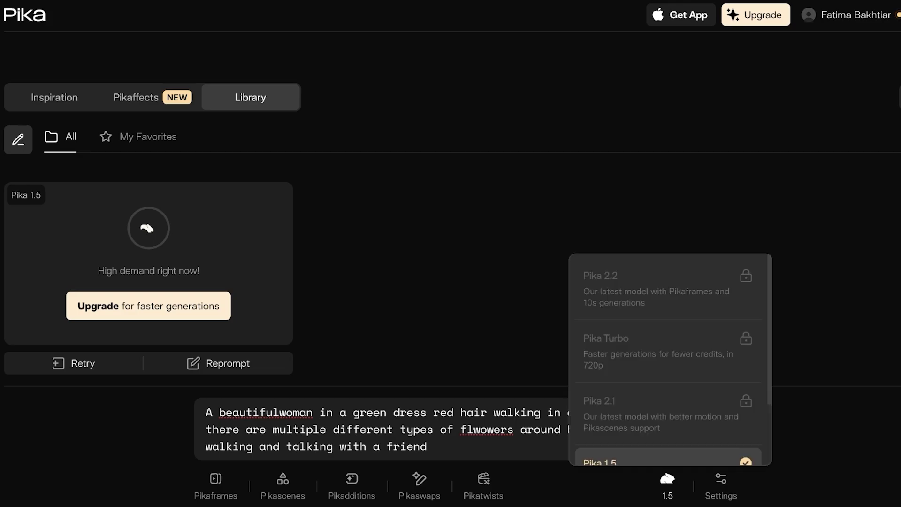
scroll(670, 360, "down", 2)
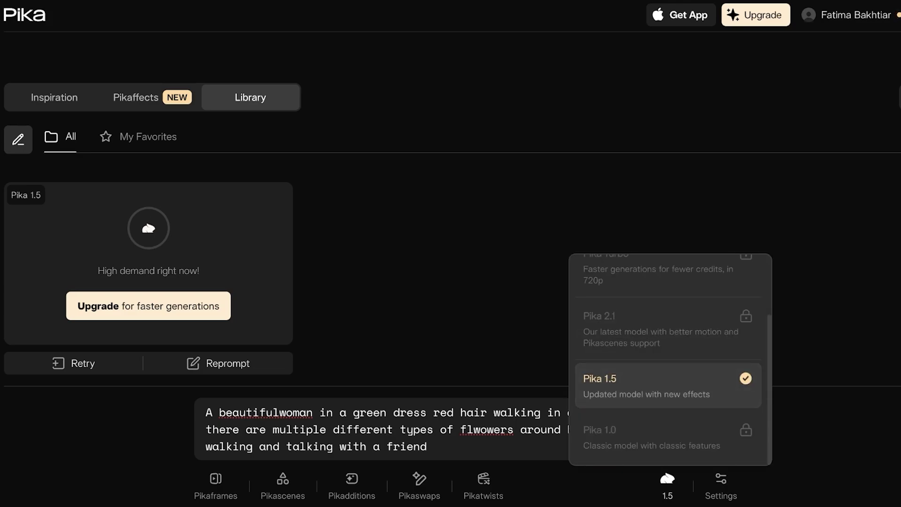
scroll(670, 359, "up", 2)
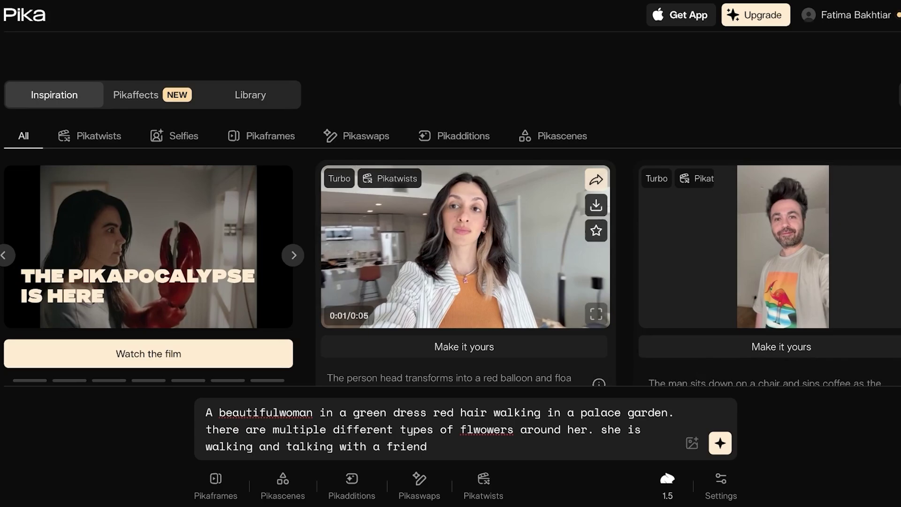
Reuse the prompt of the Inspiration example in which a person's head transforms into a red balloon
scroll(465, 211, "down", 5)
scroll(465, 211, "up", 4)
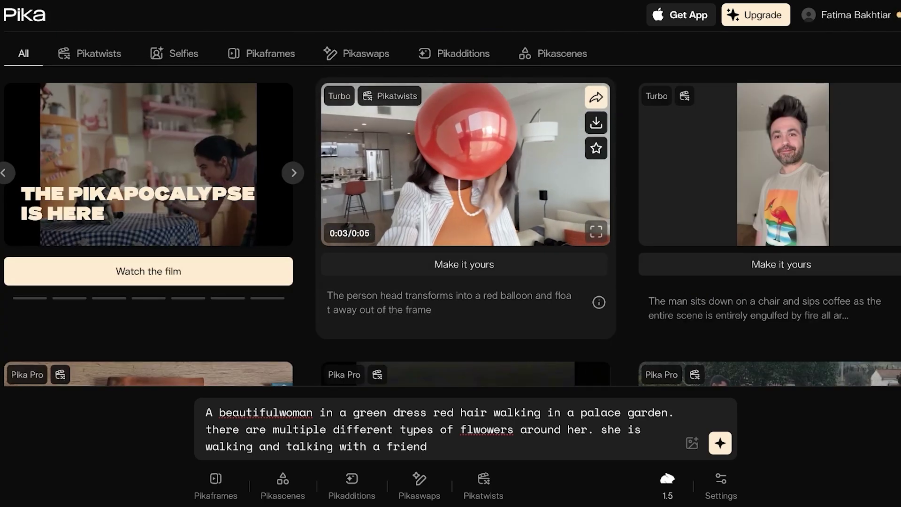
left_click(449, 302)
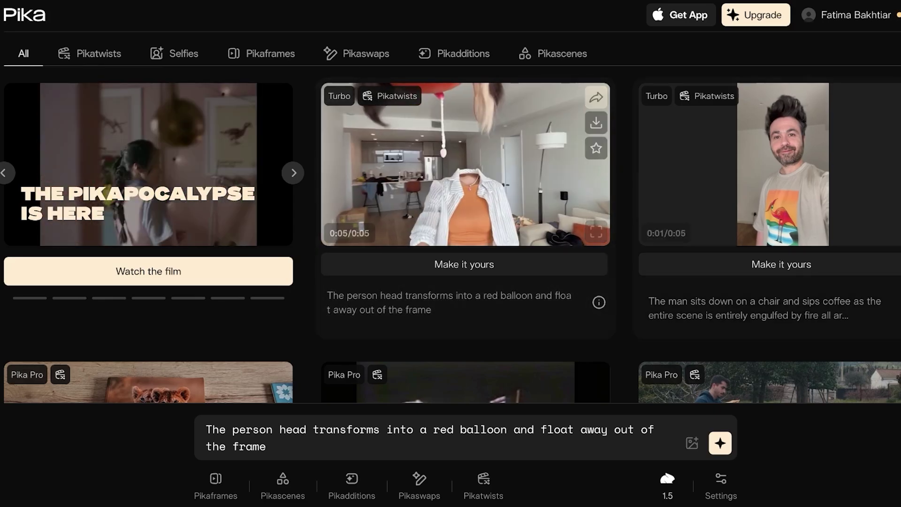
Find the statue Pikatwists example in the Inspiration gallery and load its head-scratching, face-tattoo prompt as the current prompt
scroll(751, 225, "down", 15)
scroll(753, 201, "down", 10)
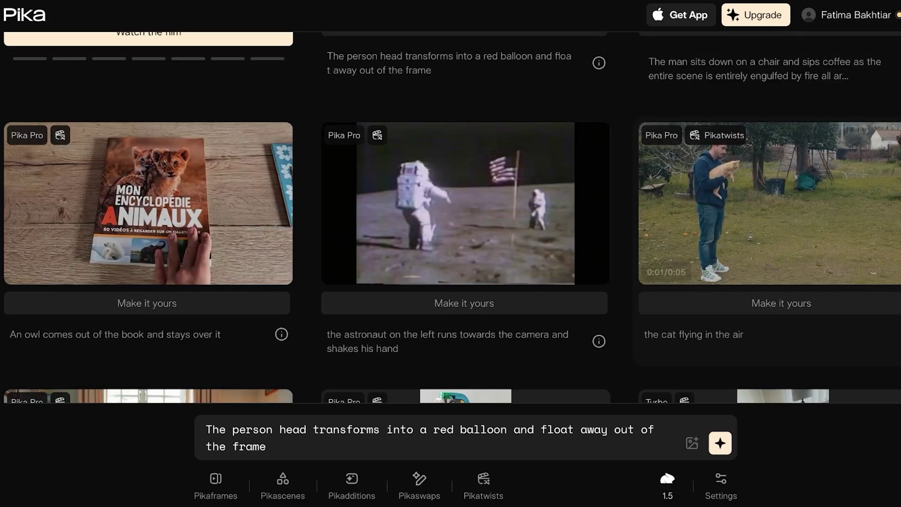
scroll(453, 207, "down", 10)
scroll(465, 225, "up", 8)
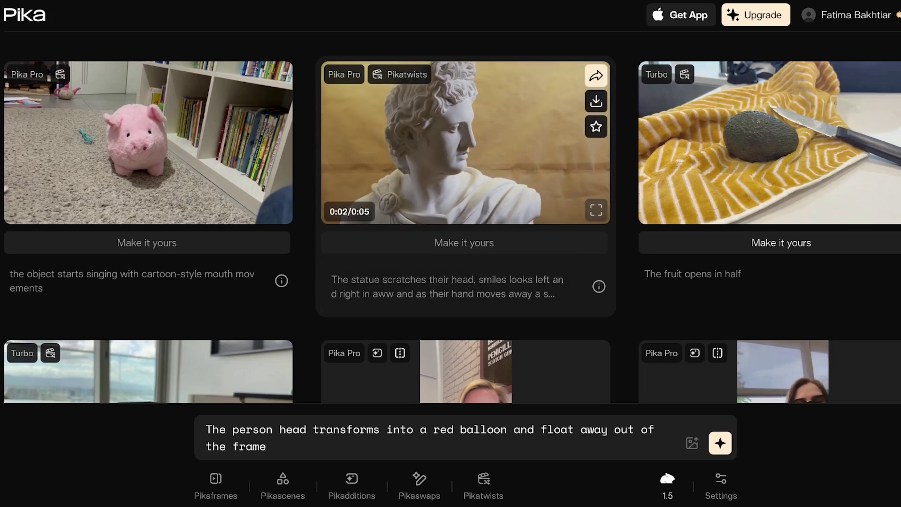
left_click(450, 286)
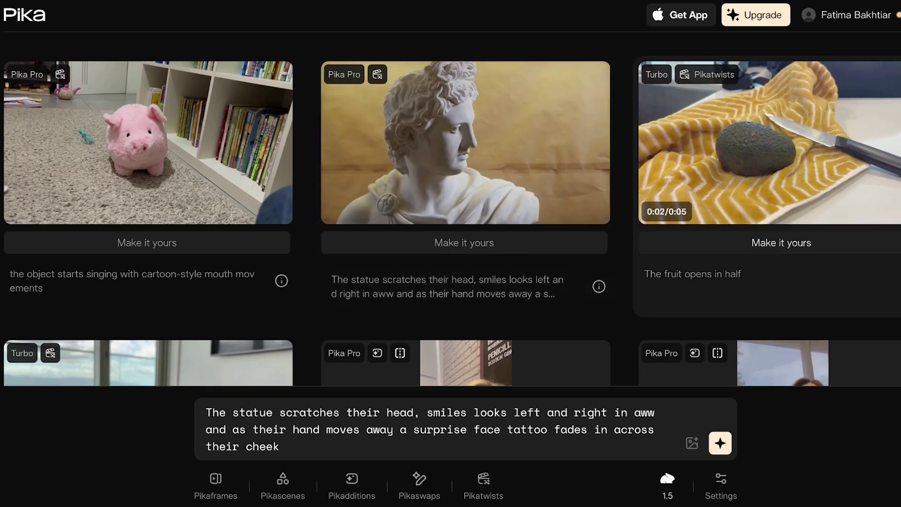
Examine the Inspiration examples below the statue, including Baby Me, the Pikadditions paddleboard video and the red sunglasses Pikaswaps video
scroll(770, 187, "down", 3)
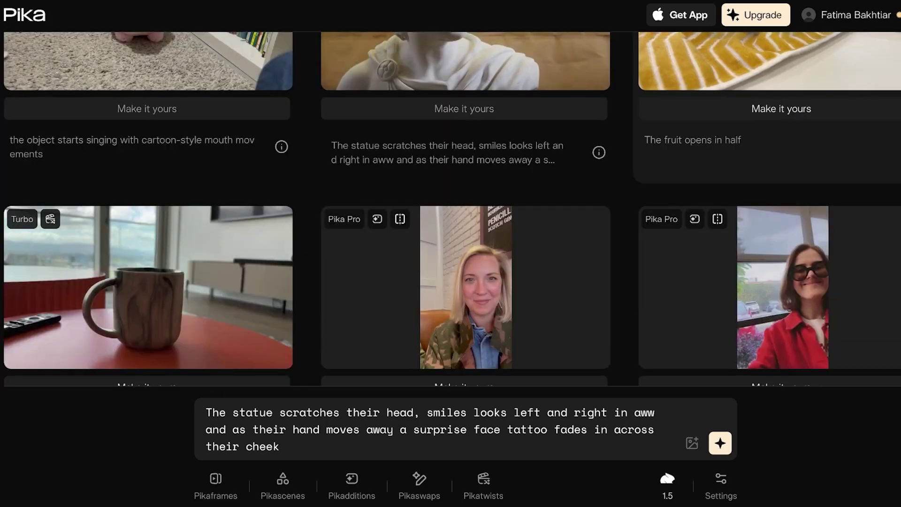
scroll(770, 187, "down", 7)
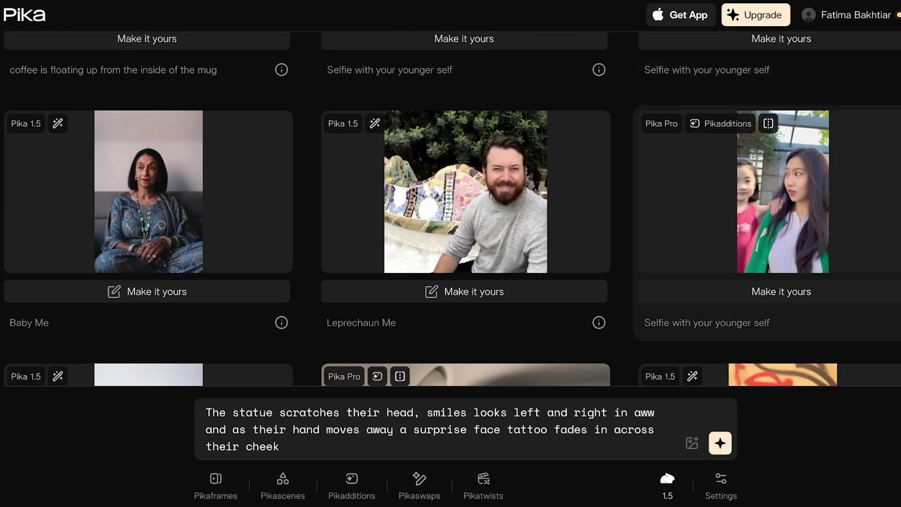
scroll(770, 188, "down", 10)
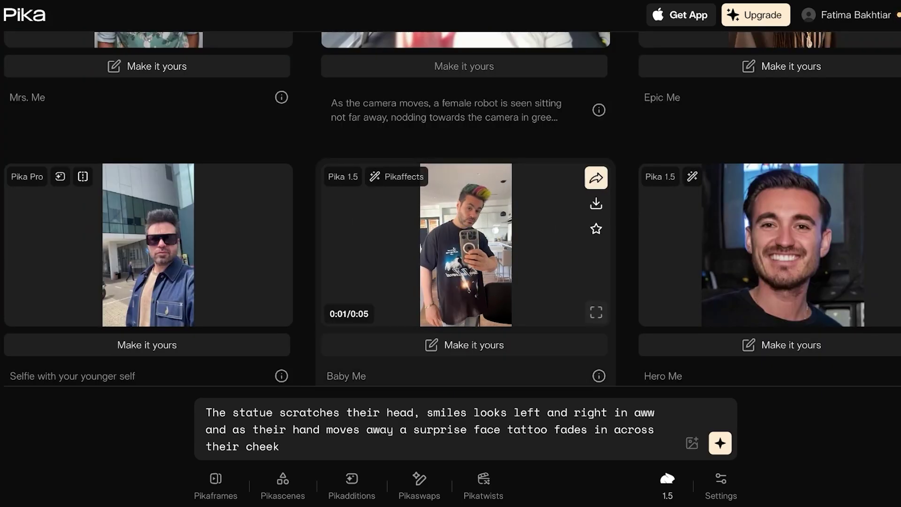
scroll(465, 140, "down", 5)
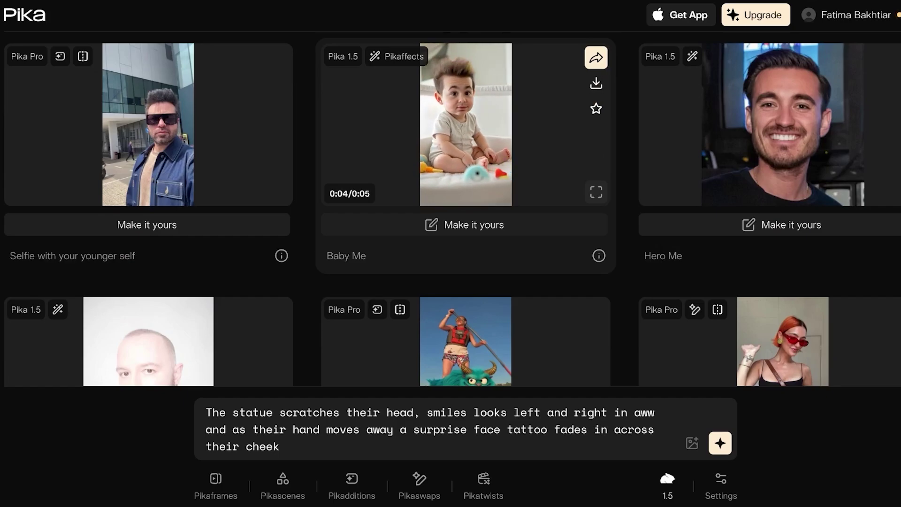
scroll(145, 141, "down", 6)
scroll(465, 188, "up", 2)
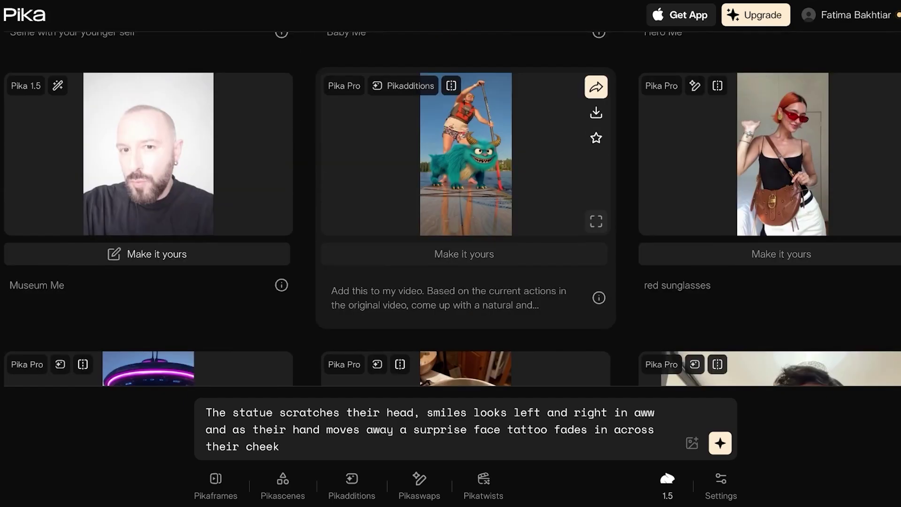
mouse_move(449, 309)
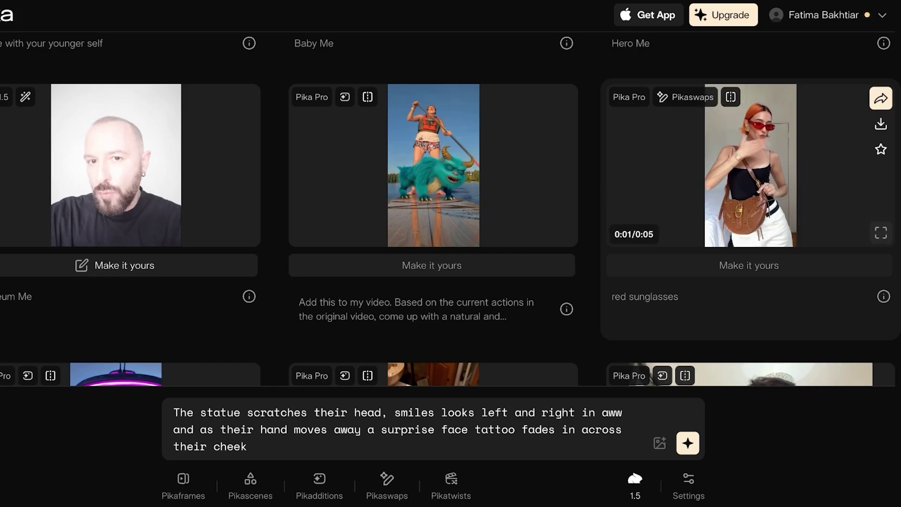
left_click(754, 165)
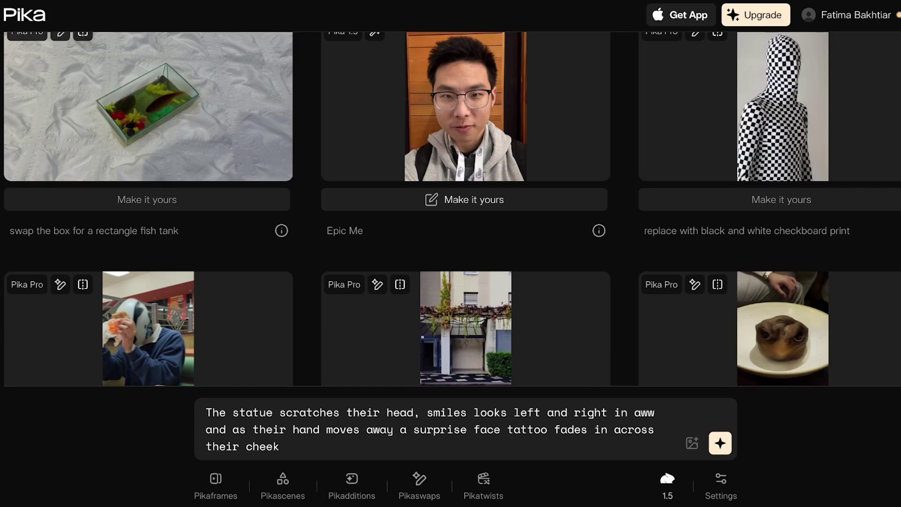
Examine the Pikaswaps and Pika 2.2 examples further down the gallery, and return to preview the Leprechaun Me effect
scroll(452, 209, "down", 6)
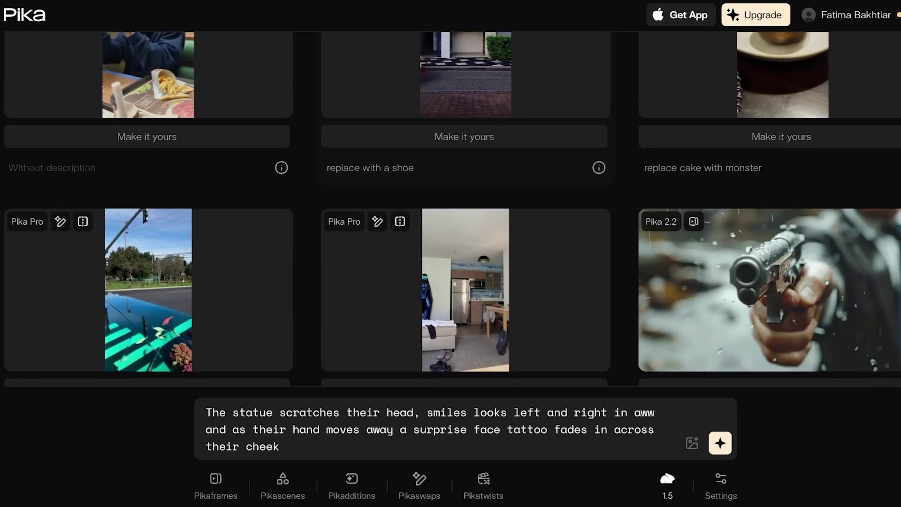
scroll(453, 208, "up", 2)
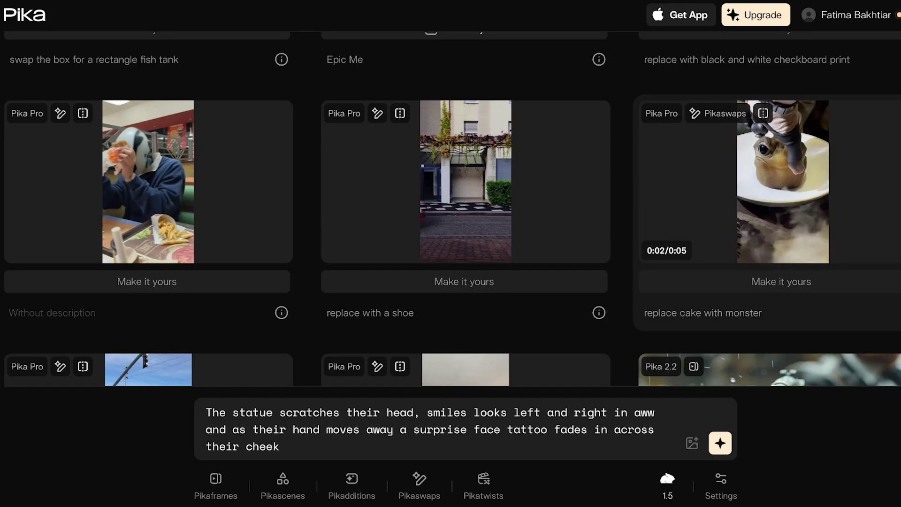
scroll(149, 188, "down", 7)
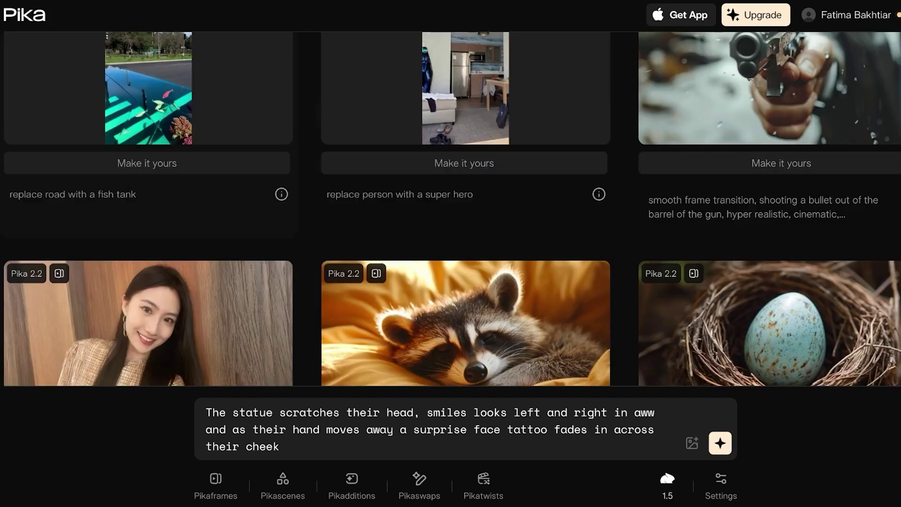
scroll(148, 188, "down", 3)
scroll(464, 235, "up", 16)
scroll(464, 188, "up", 10)
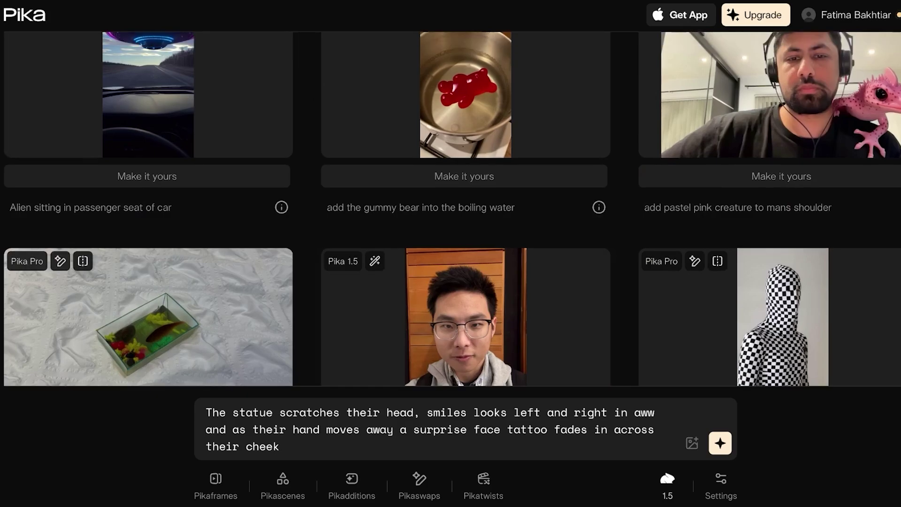
scroll(465, 188, "down", 5)
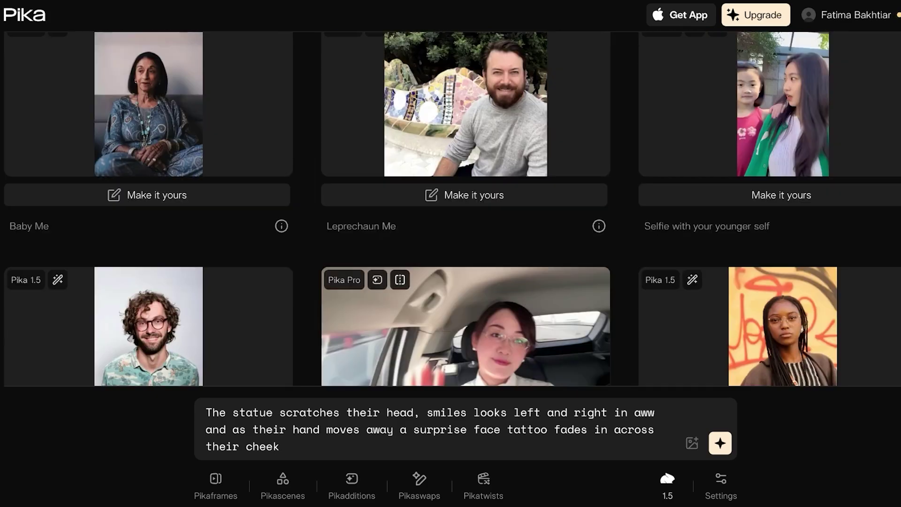
scroll(464, 187, "up", 2)
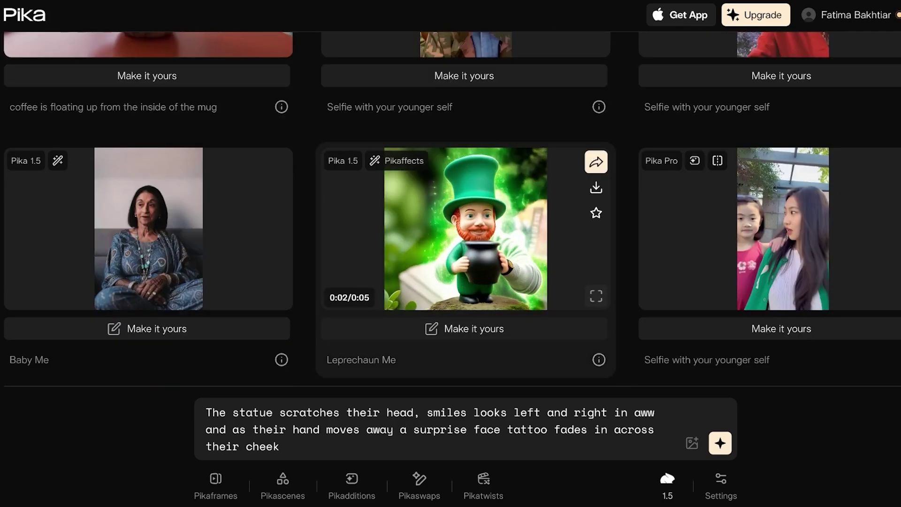
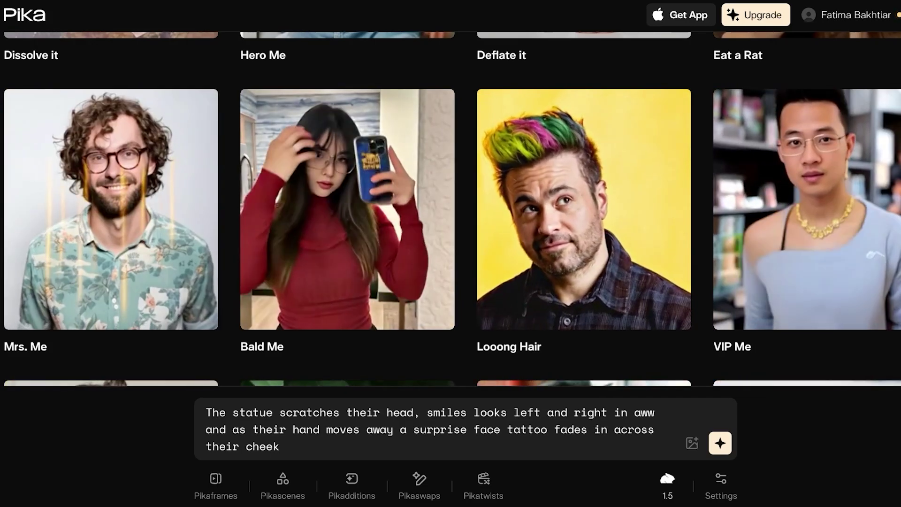
Look through the full Pikaffects gallery and its Transformations, Classics and Love categories
scroll(584, 281, "down", 10)
scroll(584, 282, "up", 15)
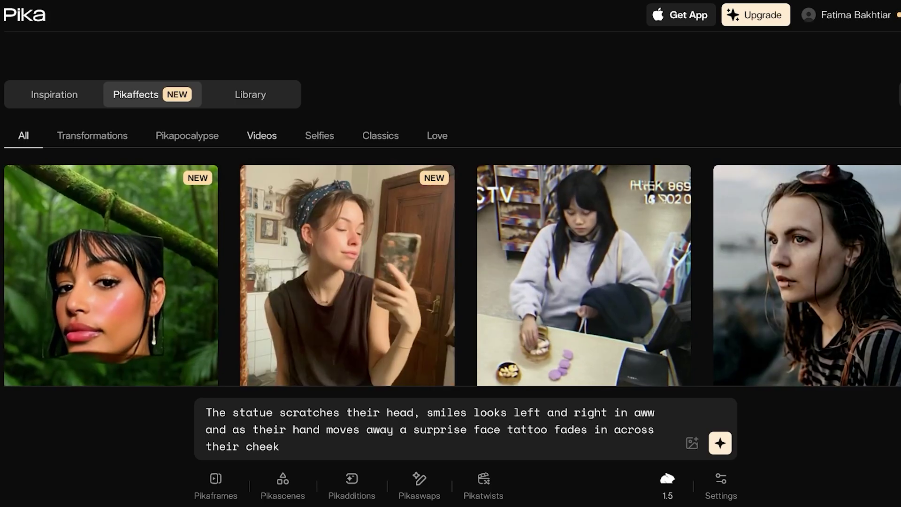
left_click(250, 95)
left_click(152, 95)
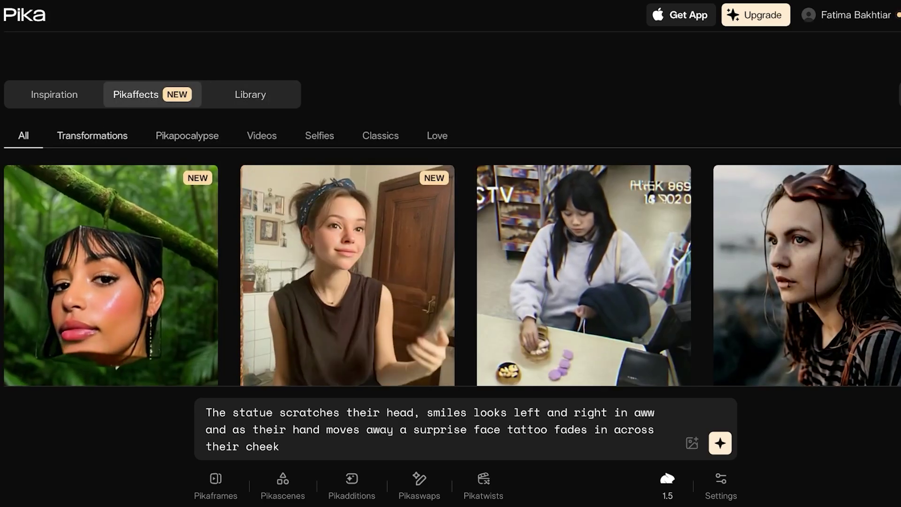
left_click(93, 136)
left_click(381, 136)
left_click(437, 136)
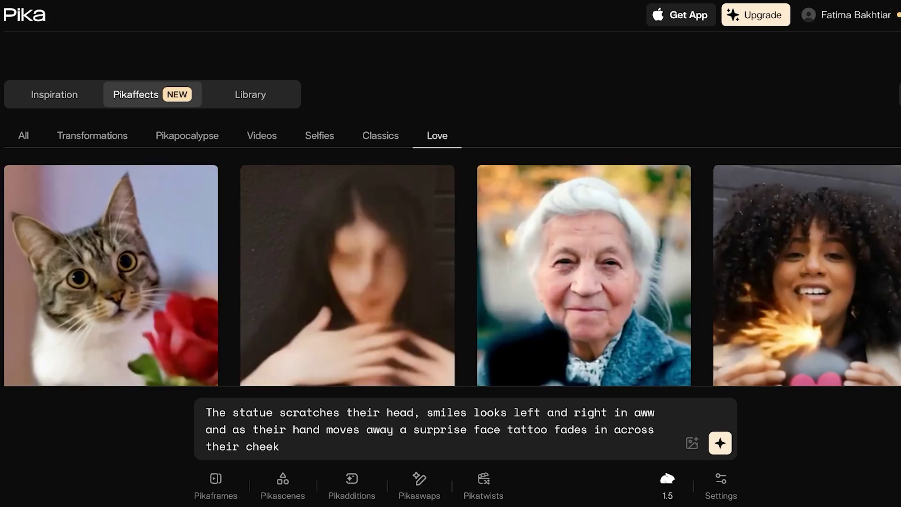
Return to the Inspiration gallery showing all examples
left_click(54, 95)
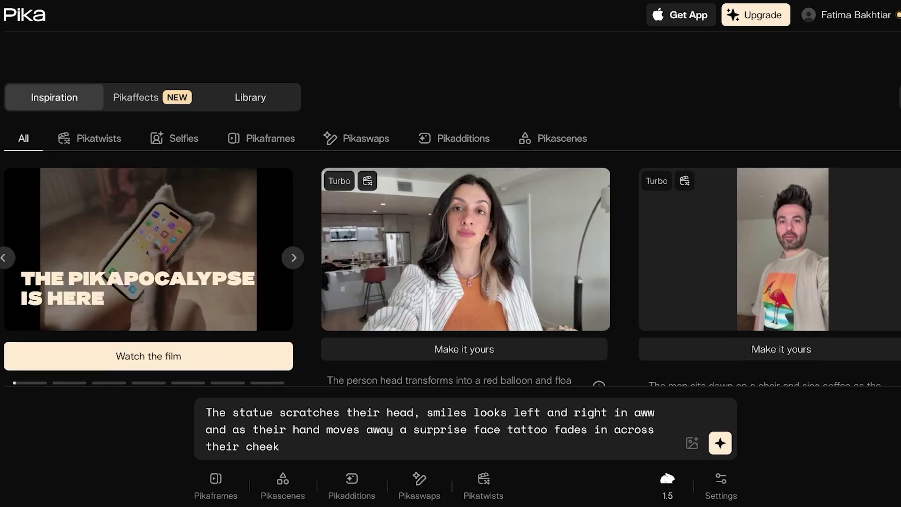
left_click(250, 97)
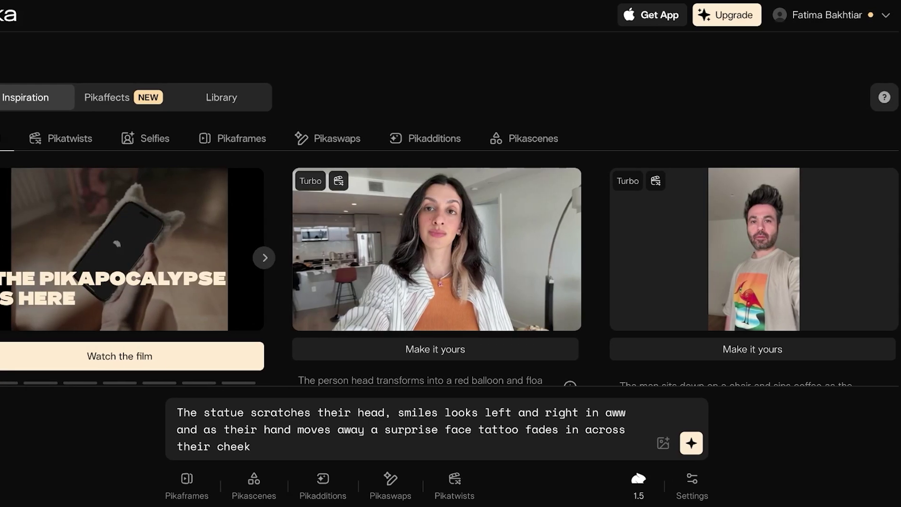
double_click(801, 86)
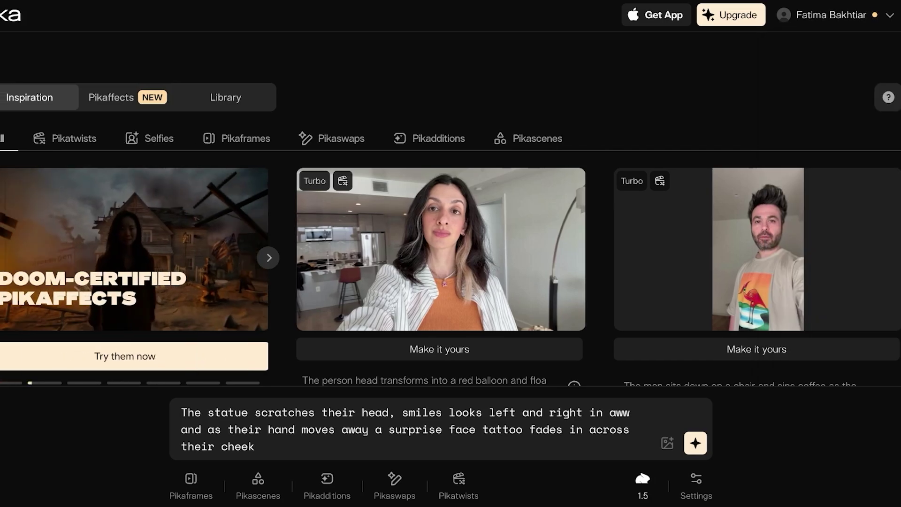
Look over the first rows of the Inspiration gallery, including the featured Pikaffects banners and the Turbo and Pika Pro examples
scroll(450, 225, "down", 8)
scroll(450, 212, "up", 7)
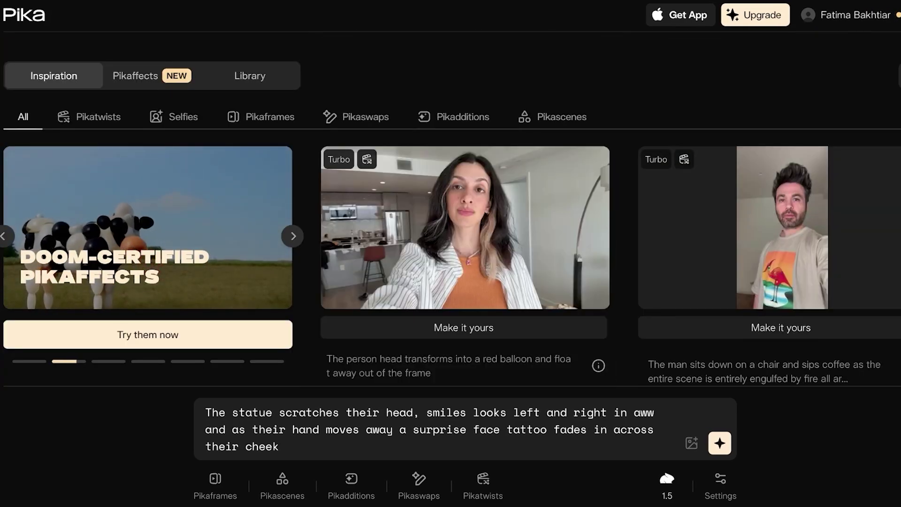
scroll(451, 225, "down", 1)
scroll(451, 226, "up", 1)
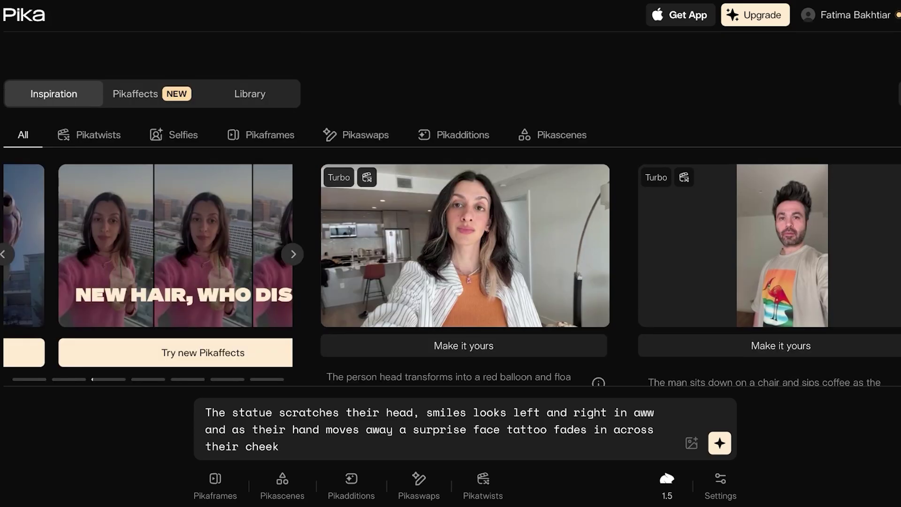
scroll(450, 211, "down", 4)
scroll(451, 211, "up", 2)
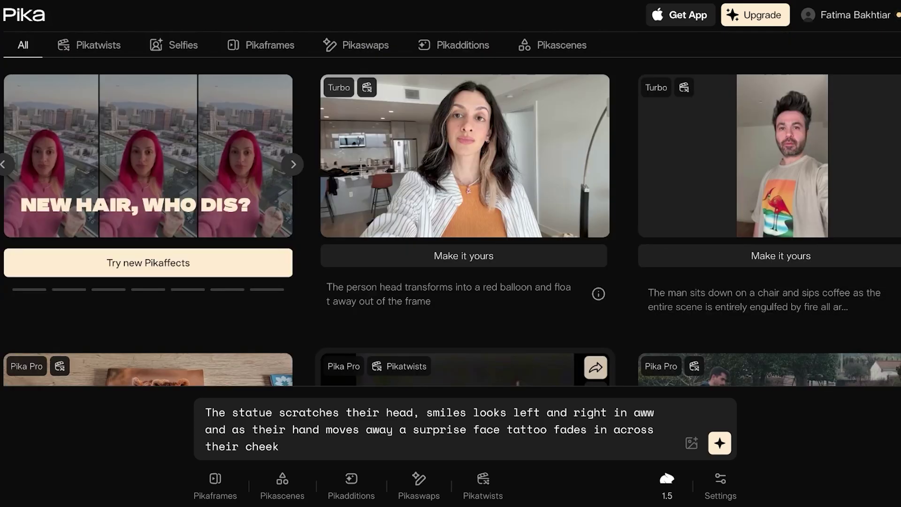
scroll(553, 139, "up", 2)
Open the upgrade page showing the available subscription plans
left_click(755, 15)
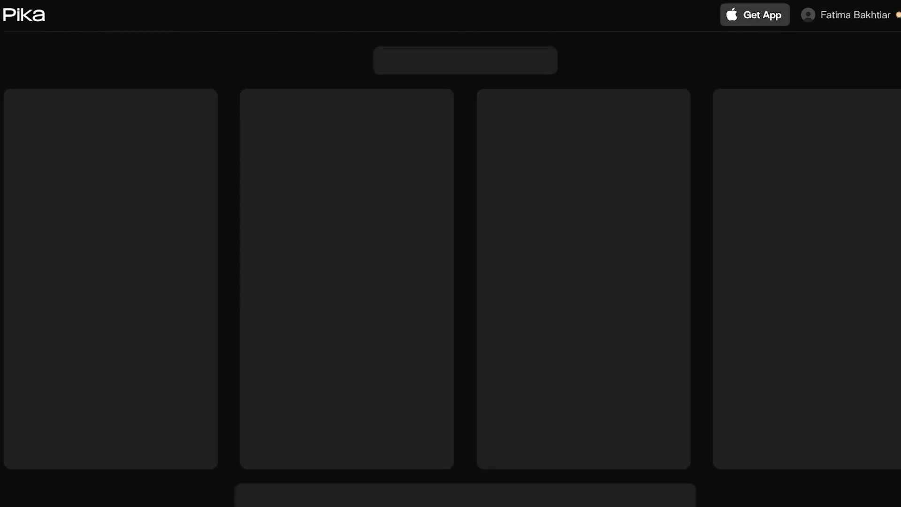
scroll(450, 281, "down", 2)
scroll(450, 281, "up", 1)
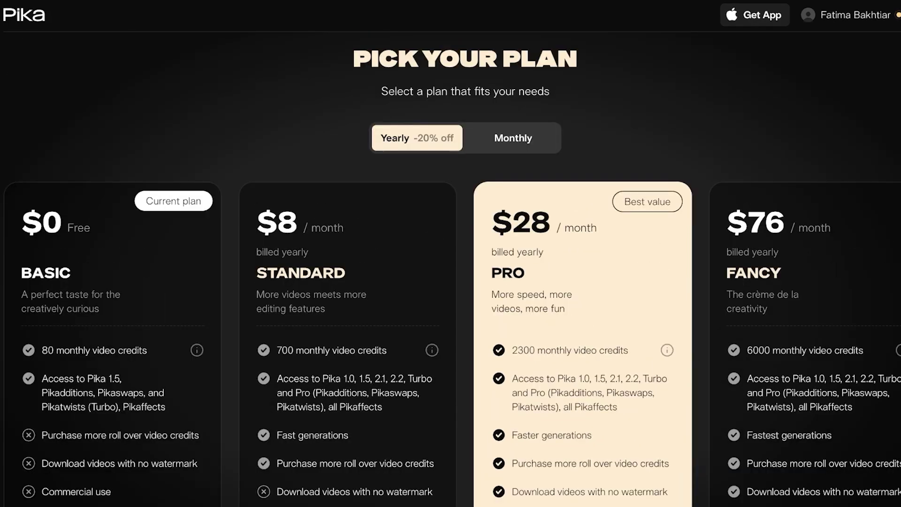
Show the plans with monthly billing and compare the prices and features of Basic, Standard, Pro and Fancy
left_click(513, 138)
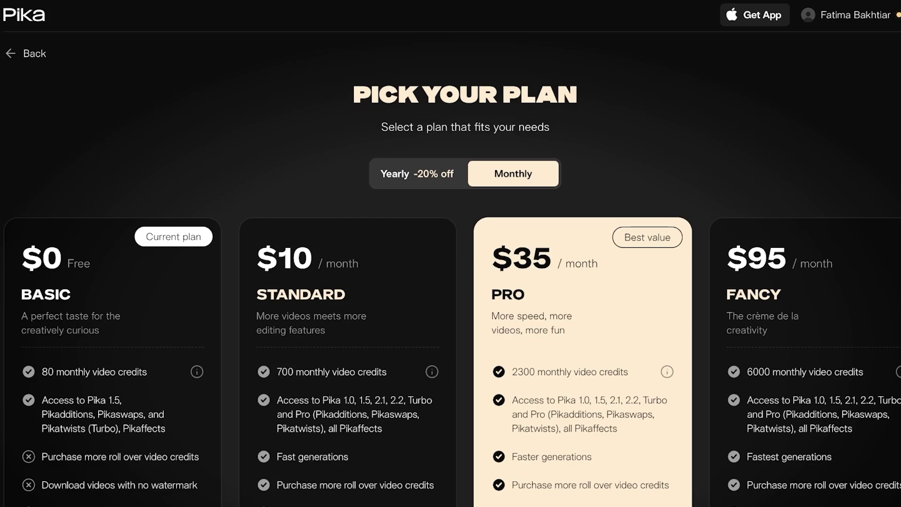
scroll(451, 282, "down", 3)
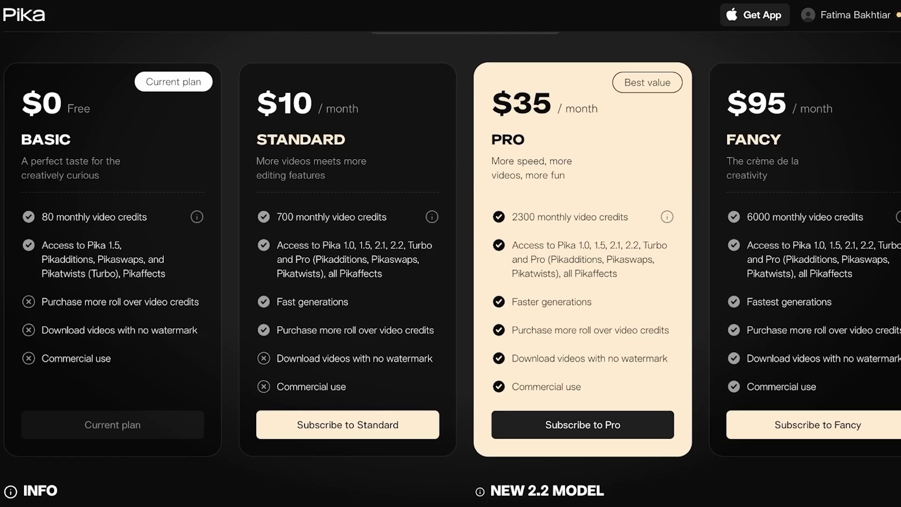
scroll(451, 269, "up", 1)
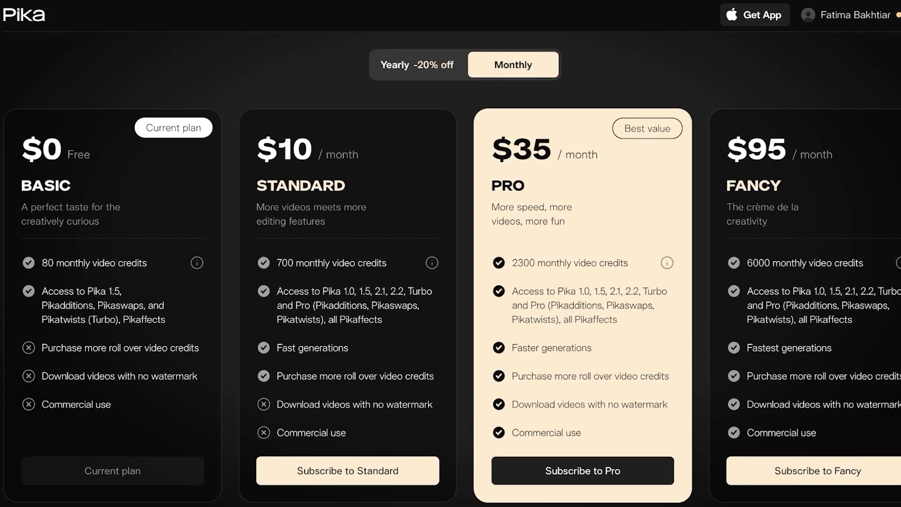
scroll(451, 256, "down", 1)
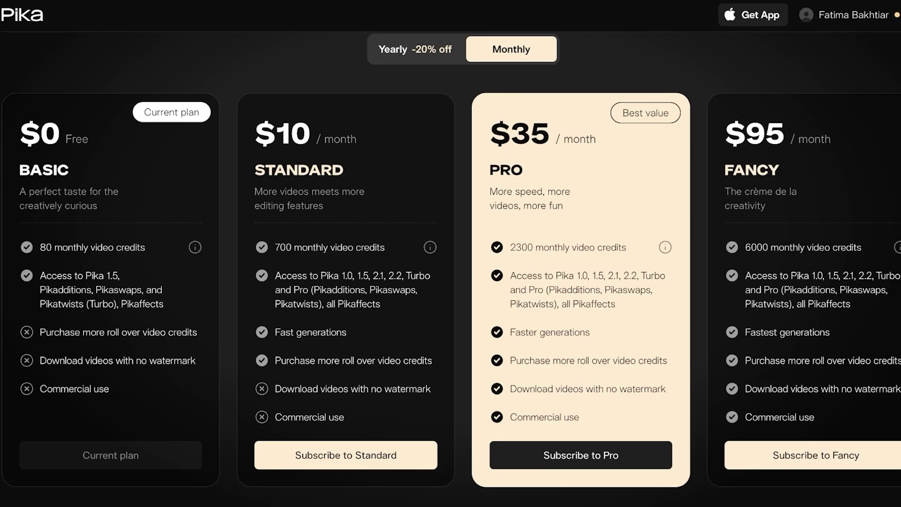
Switch the plans back to yearly billing and review each plan's discounted price and features
left_click(415, 49)
scroll(416, 49, "up", 3)
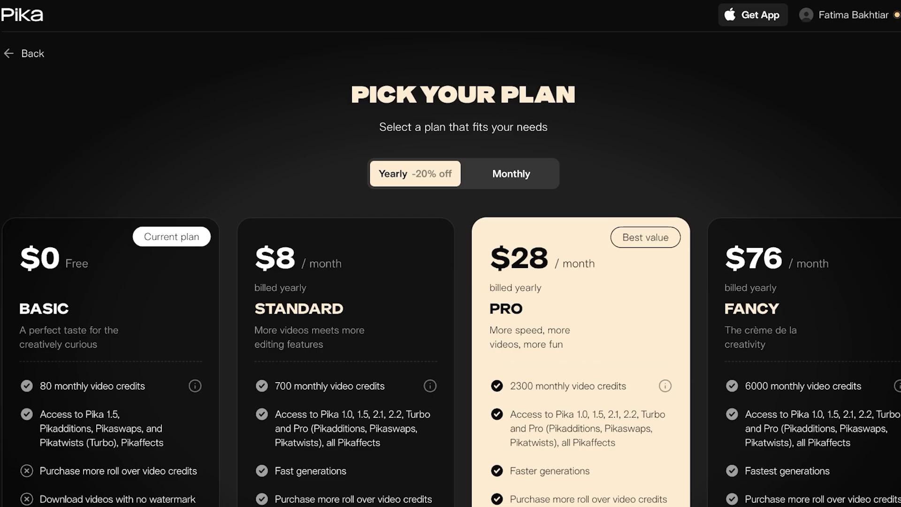
scroll(451, 281, "down", 3)
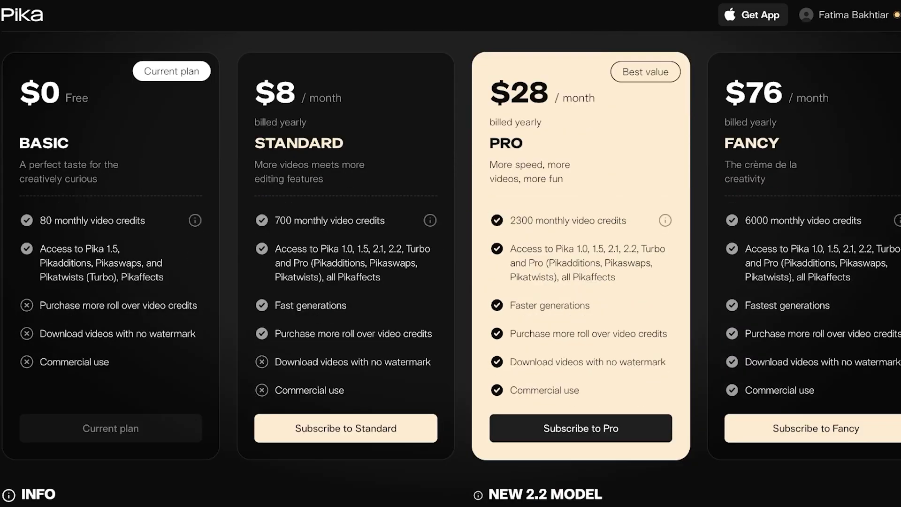